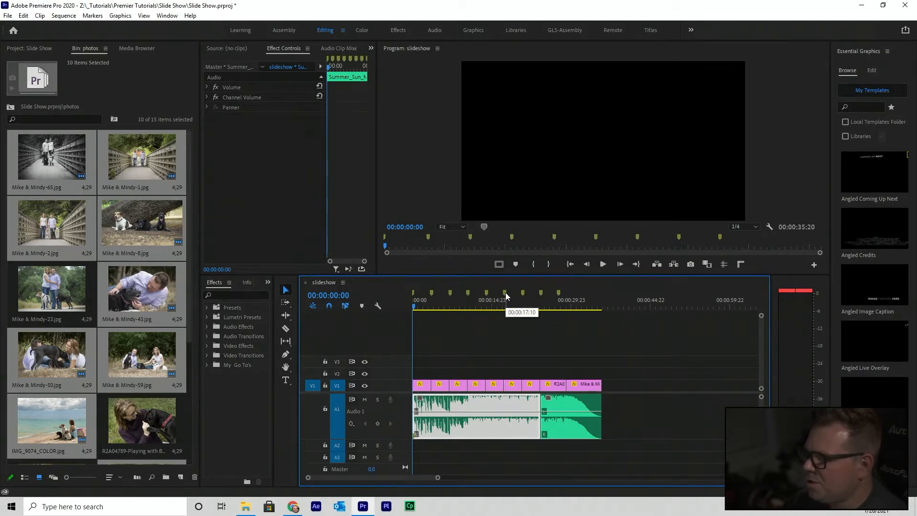
View the second photo at 00:00:03:17 and select all the photo clips on the V1 track
left_click_drag(473, 306, 431, 306)
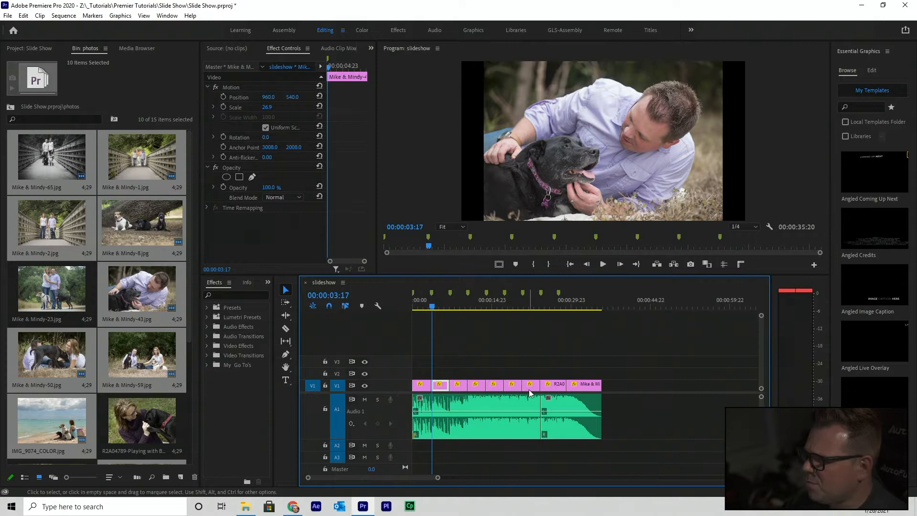
left_click_drag(604, 369, 413, 392)
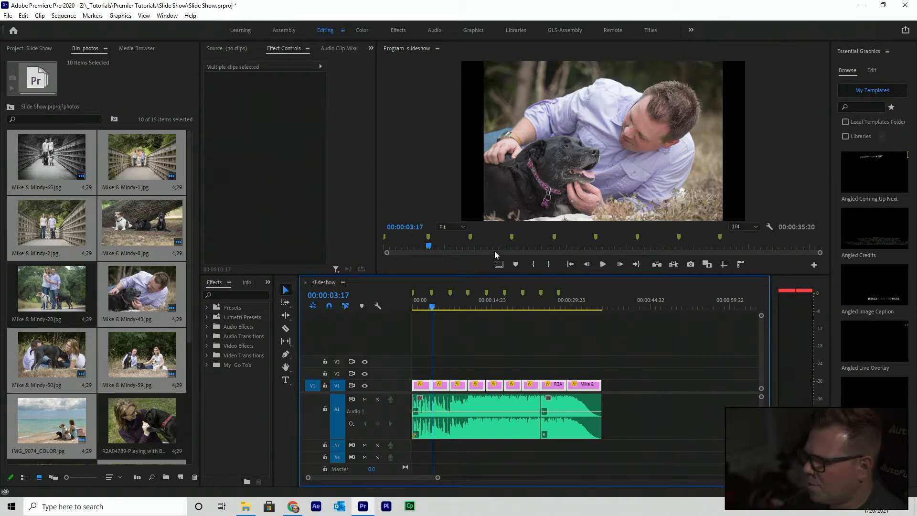
key("Home")
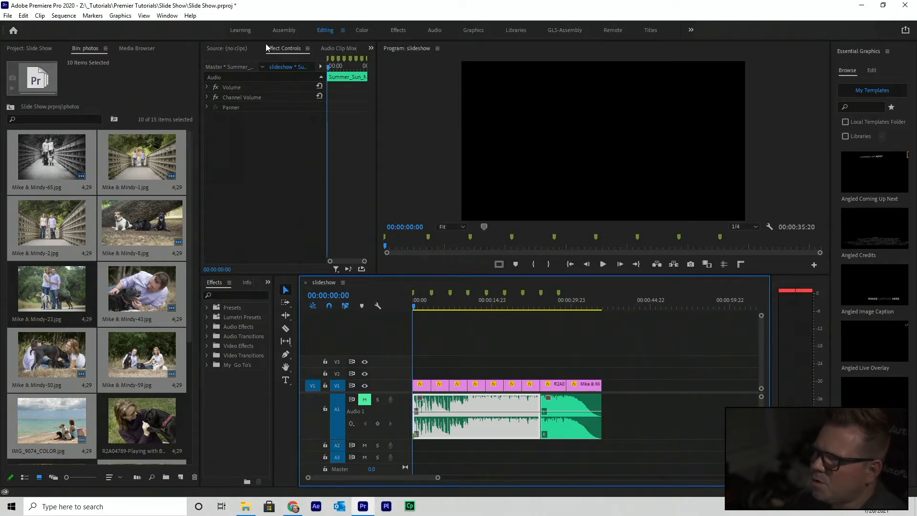
Inspect the first photo clip's Motion settings, including Scale, and play the opening of the sequence
left_click(283, 49)
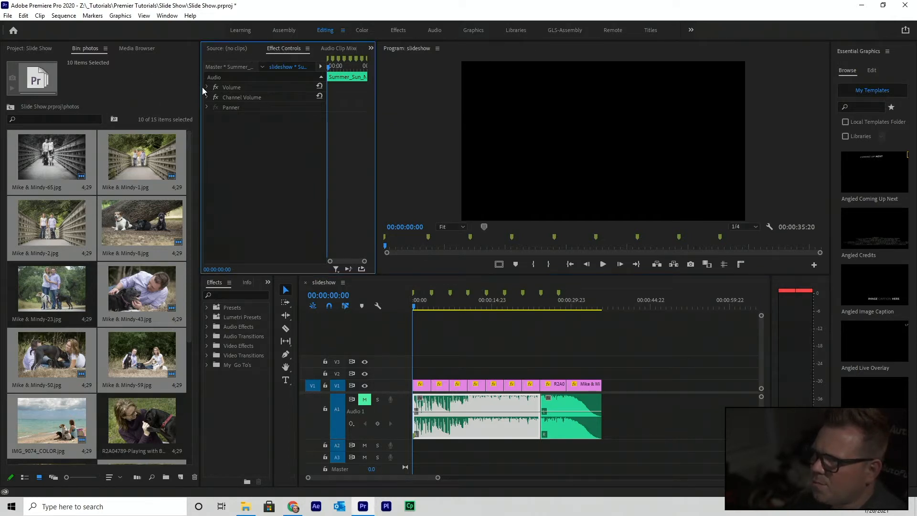
left_click(427, 386)
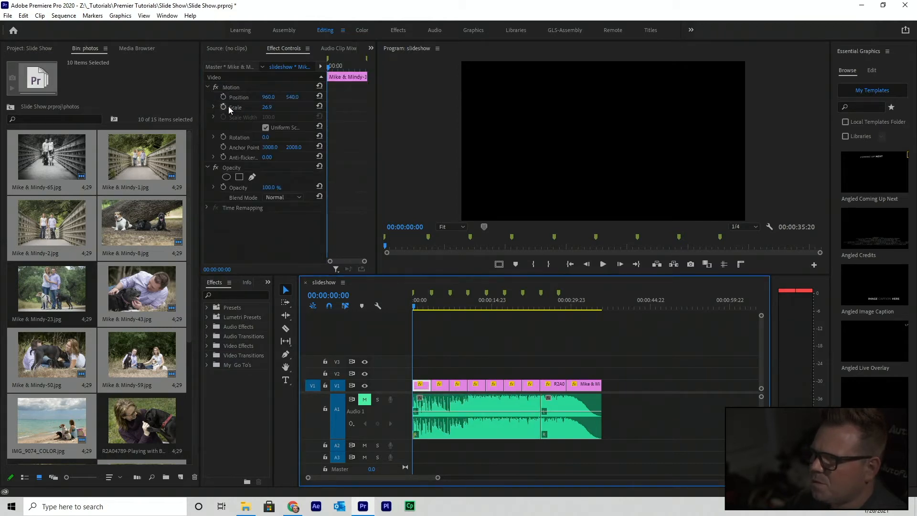
left_click(241, 107)
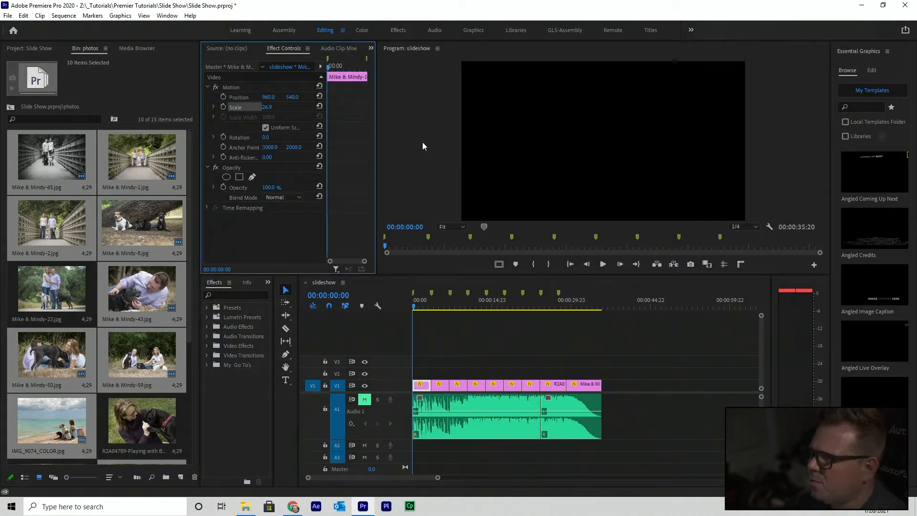
key("space")
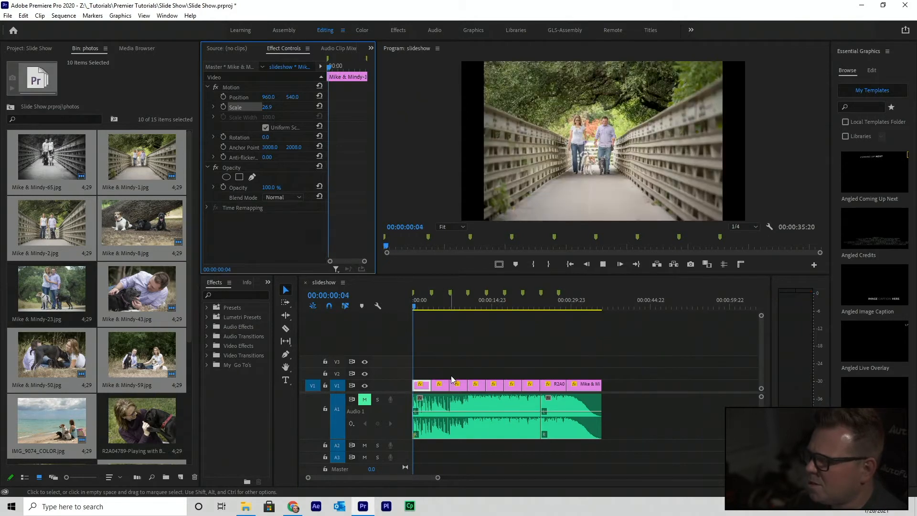
key("space")
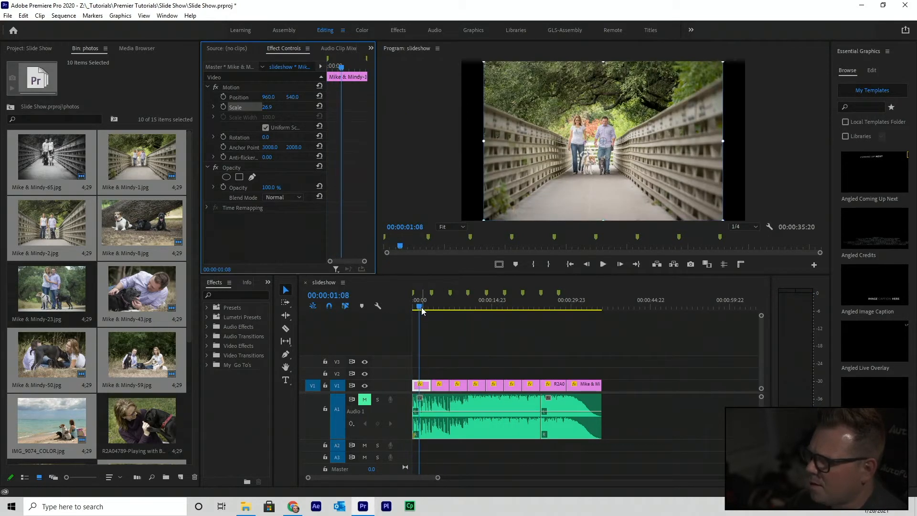
left_click_drag(420, 304, 408, 303)
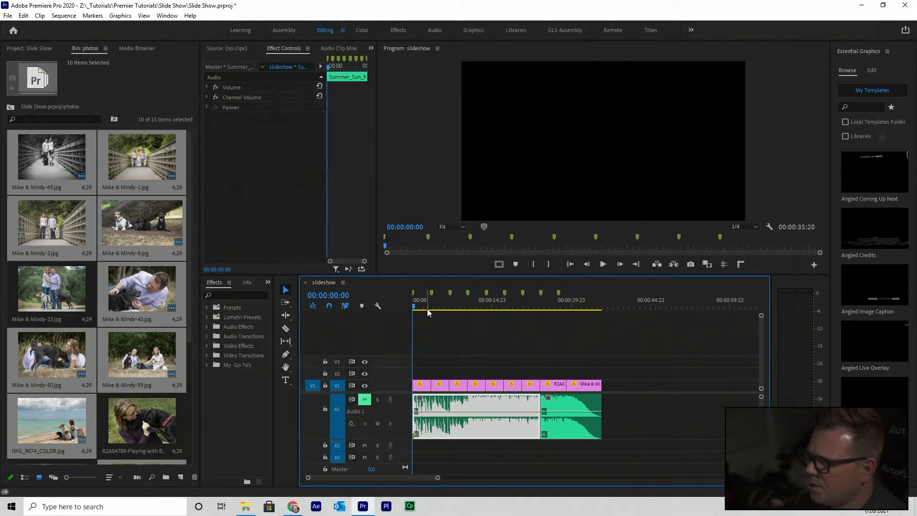
left_click(442, 355)
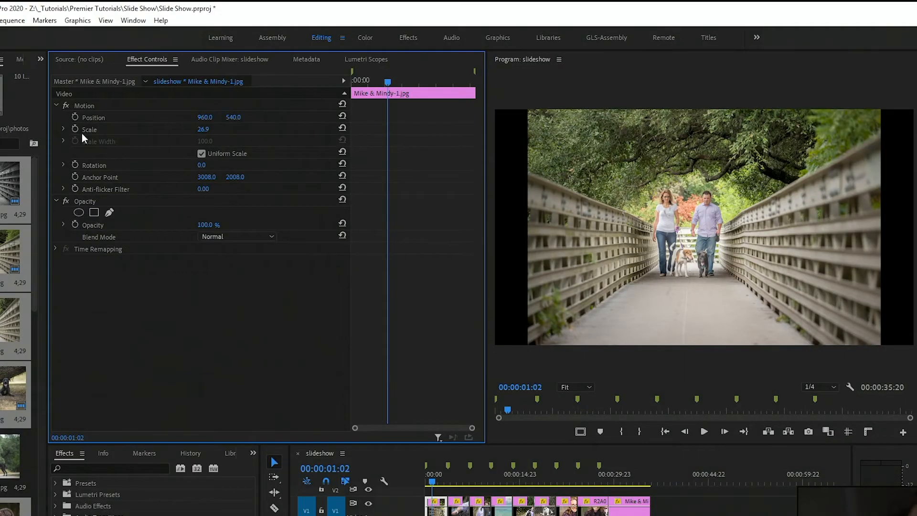
Animate the first photo's Scale with a keyframe at the clip's start and a keyframe of 36 at its end
left_click(74, 129)
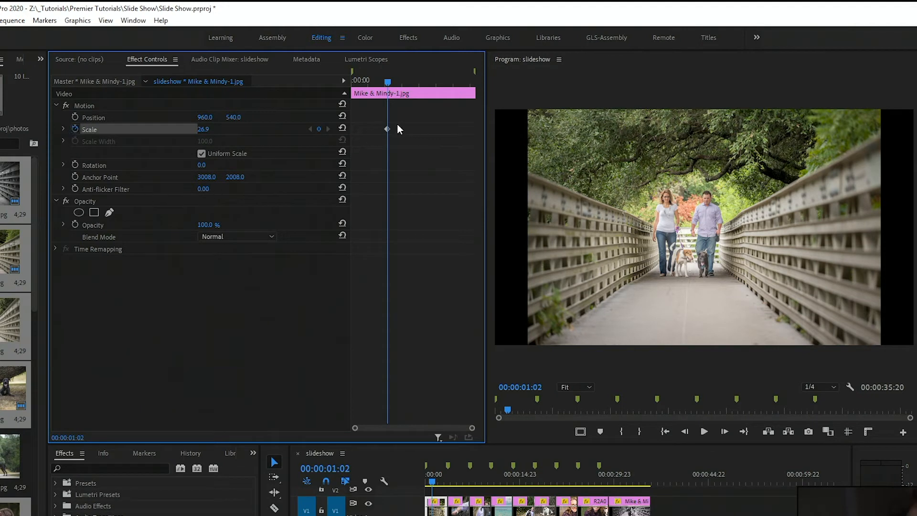
left_click_drag(387, 129, 378, 129)
left_click_drag(379, 129, 347, 136)
left_click(203, 133)
type("36")
key("Return")
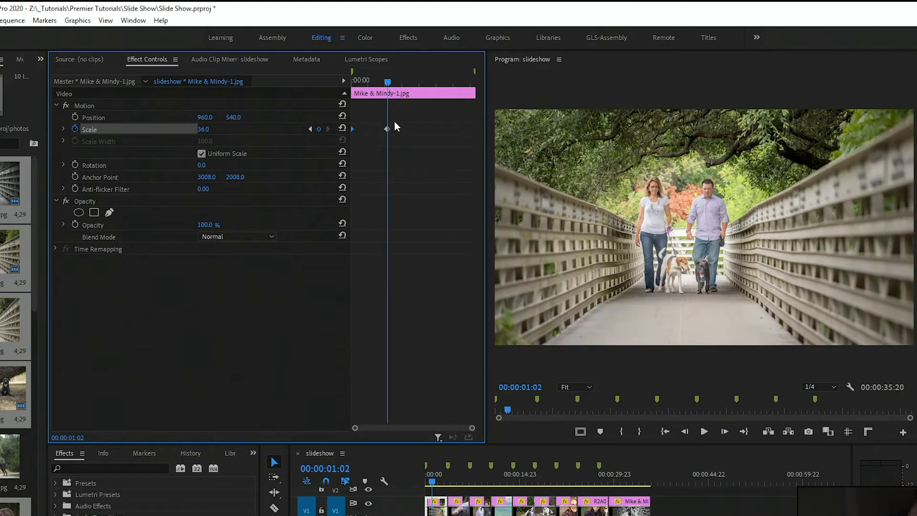
left_click_drag(386, 129, 489, 150)
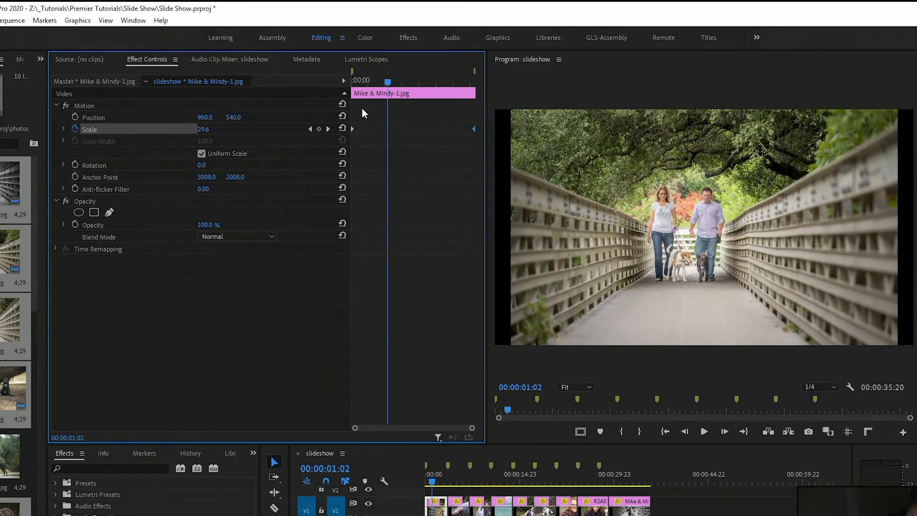
Preview the first photo's scale animation from the clip's start
left_click_drag(361, 82, 303, 82)
key("space")
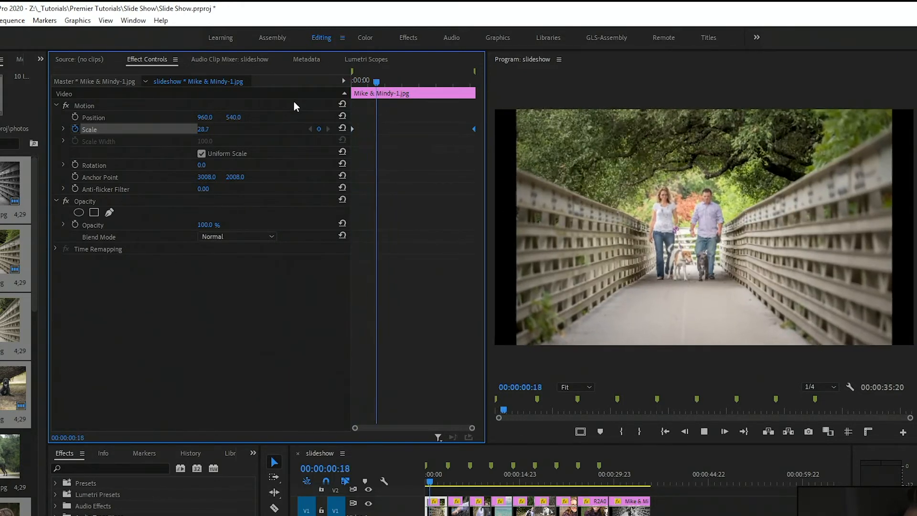
key("space")
left_click_drag(473, 129, 445, 129)
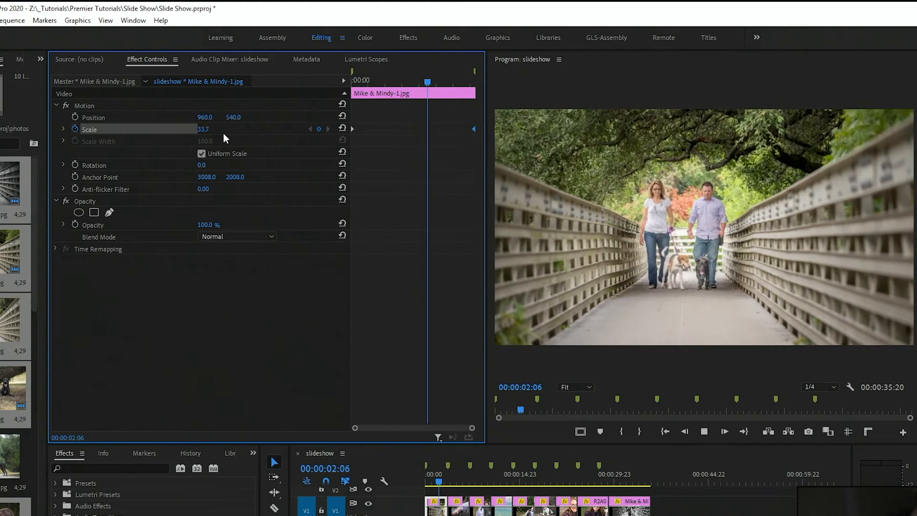
key("space")
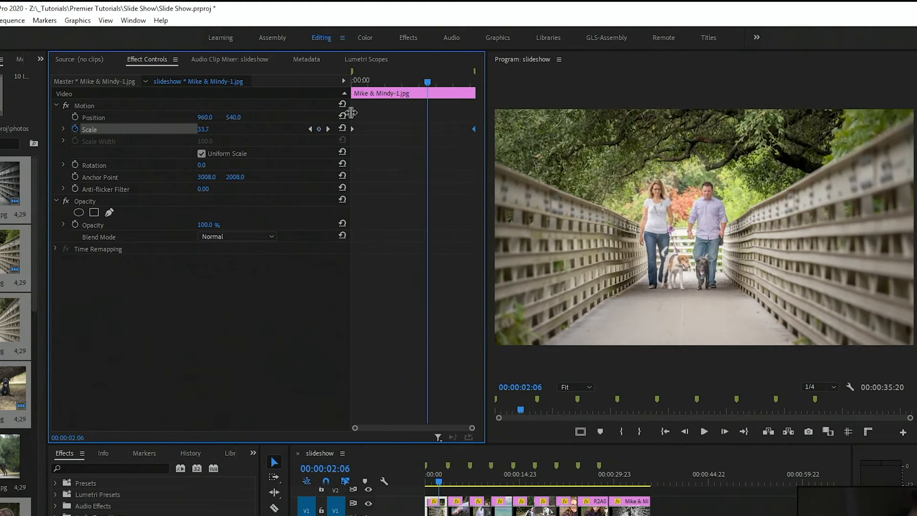
left_click_drag(360, 82, 342, 78)
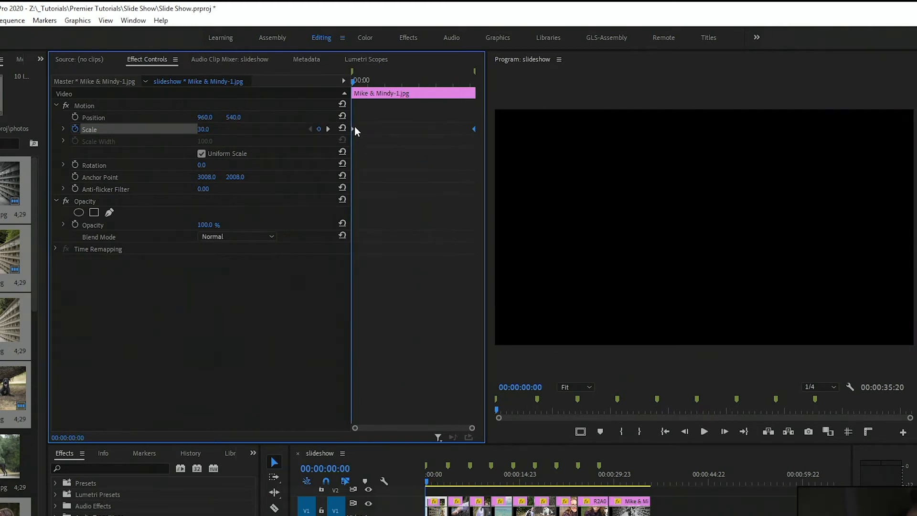
Set the first photo's starting Scale keyframe to 32.1 and place it at the very start of the clip
left_click(359, 81)
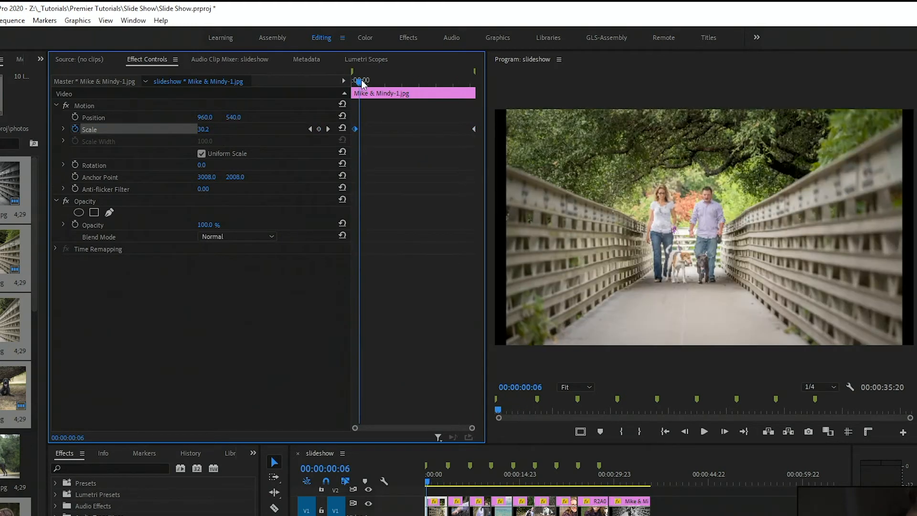
left_click_drag(352, 127, 355, 129)
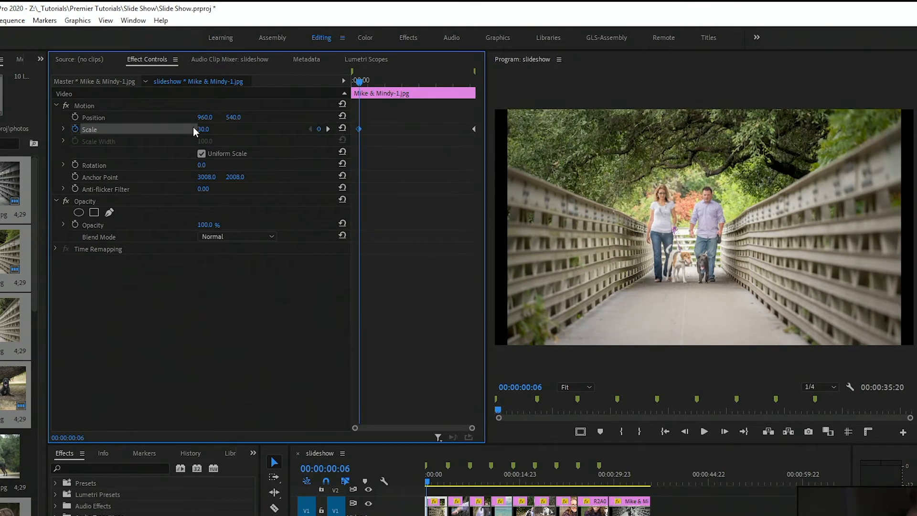
left_click_drag(203, 129, 270, 129)
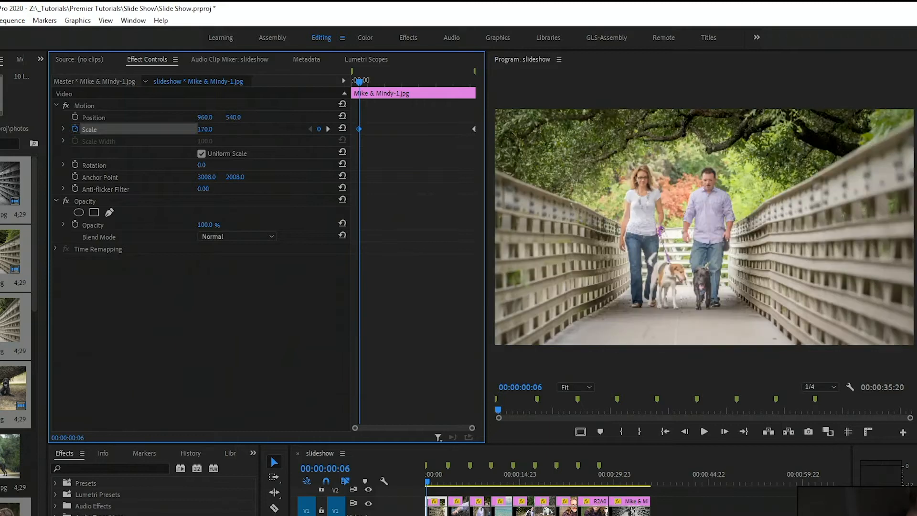
left_click_drag(203, 129, 206, 141)
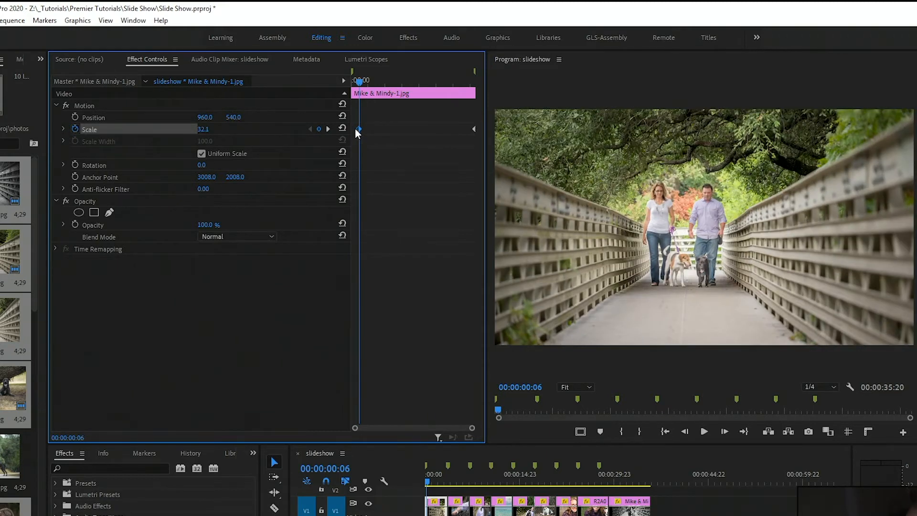
left_click_drag(357, 129, 345, 131)
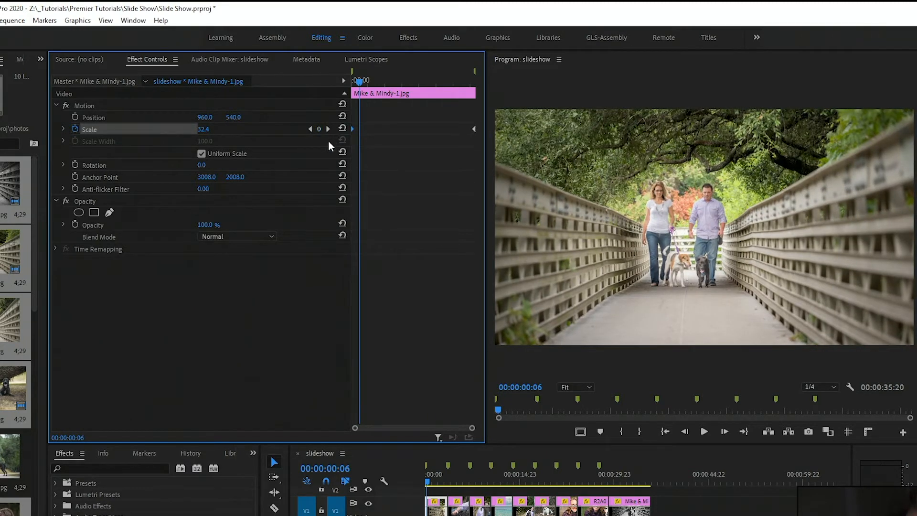
Replace the ending Scale keyframe with one set to 38 and place it at the end of the clip
left_click(470, 128)
key("Delete")
left_click(457, 82)
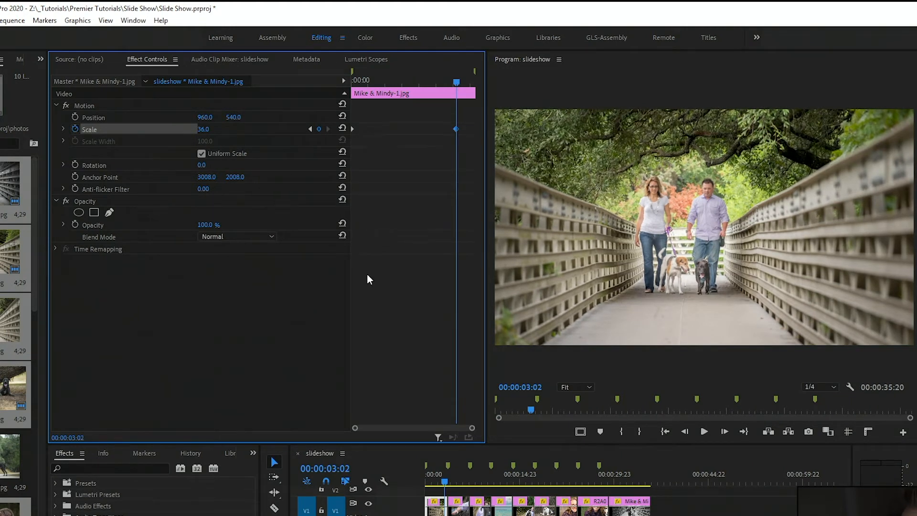
left_click(204, 129)
type("38")
key("Return")
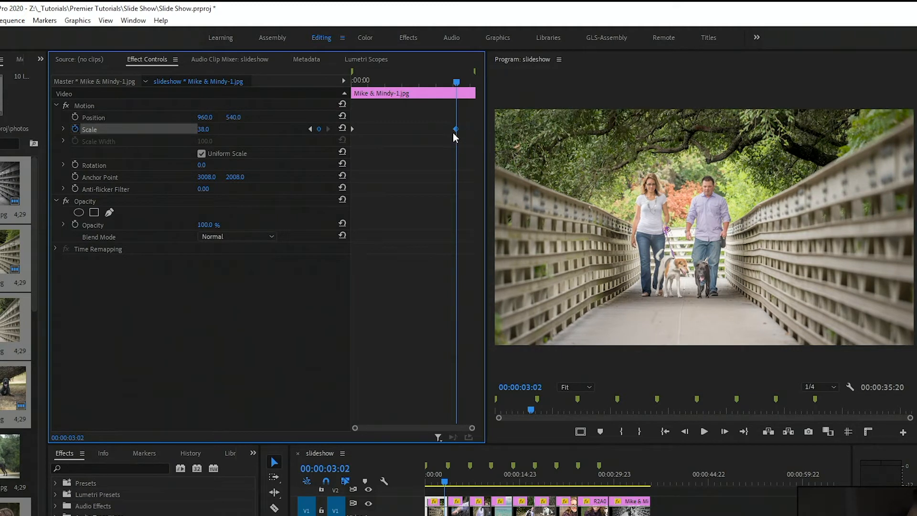
left_click_drag(455, 129, 482, 130)
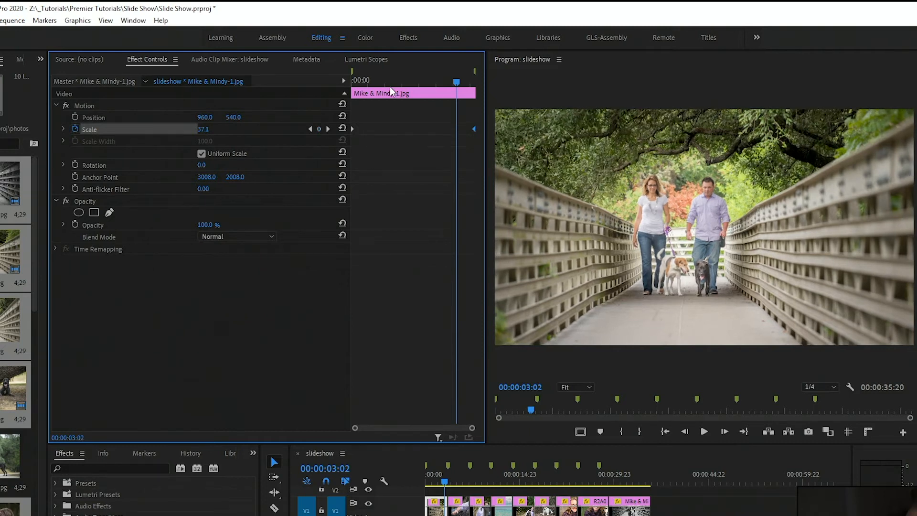
Play back the adjusted zoom from the beginning of the sequence
key("Home")
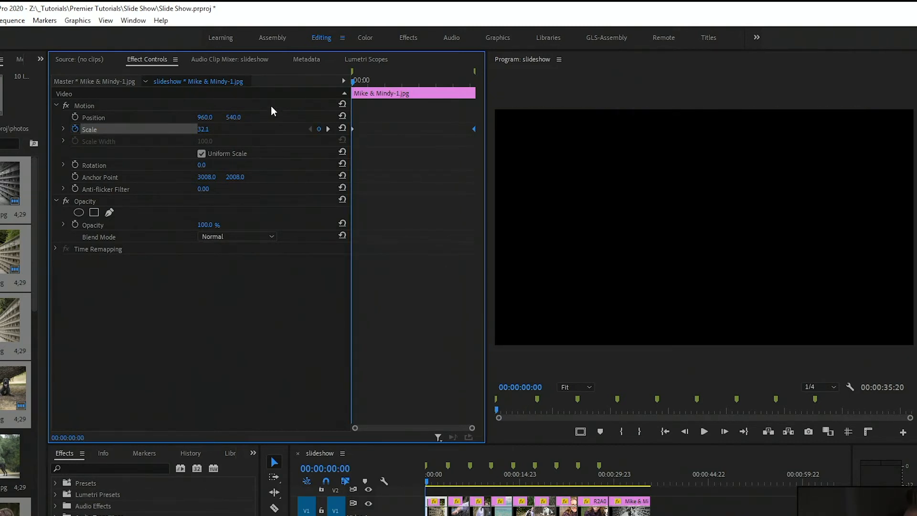
key("space")
key("space")
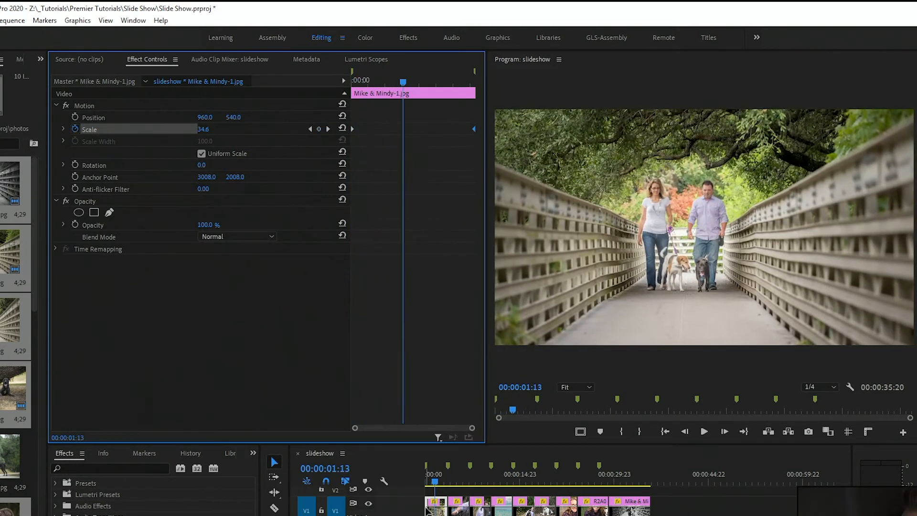
Try to extend the first photo clip's start edge to the beginning of the sequence and play the opening
left_click(424, 511)
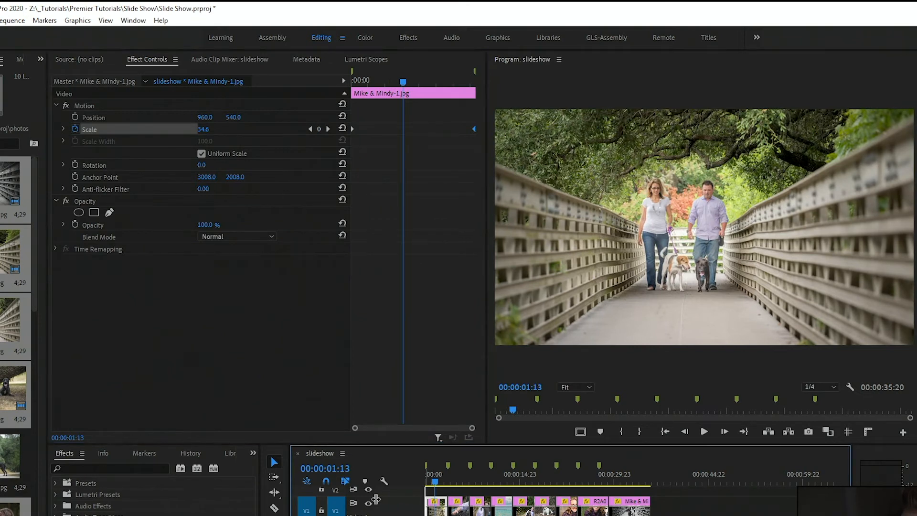
key("equal")
key("equal")
key("equal")
key("equal")
key("minus")
key("minus")
key("Home")
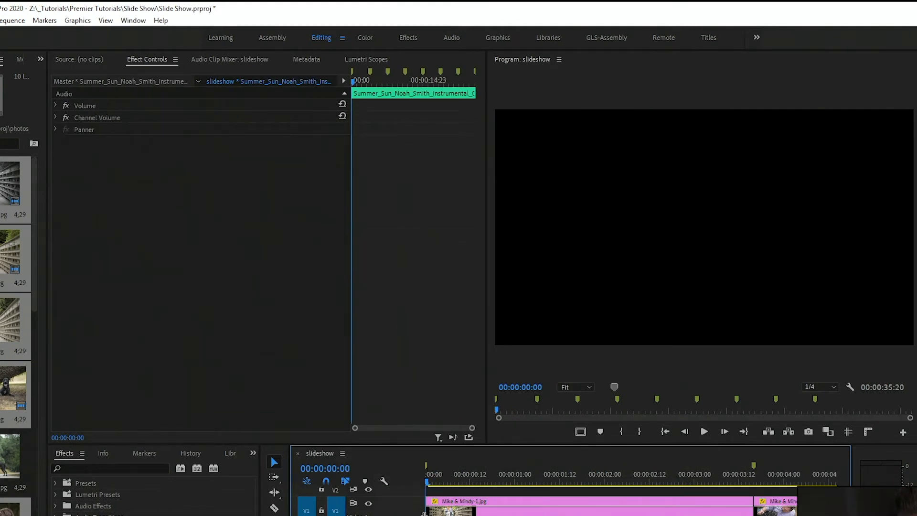
left_click_drag(426, 508, 397, 506)
key("space")
key("space")
left_click_drag(431, 482, 410, 482)
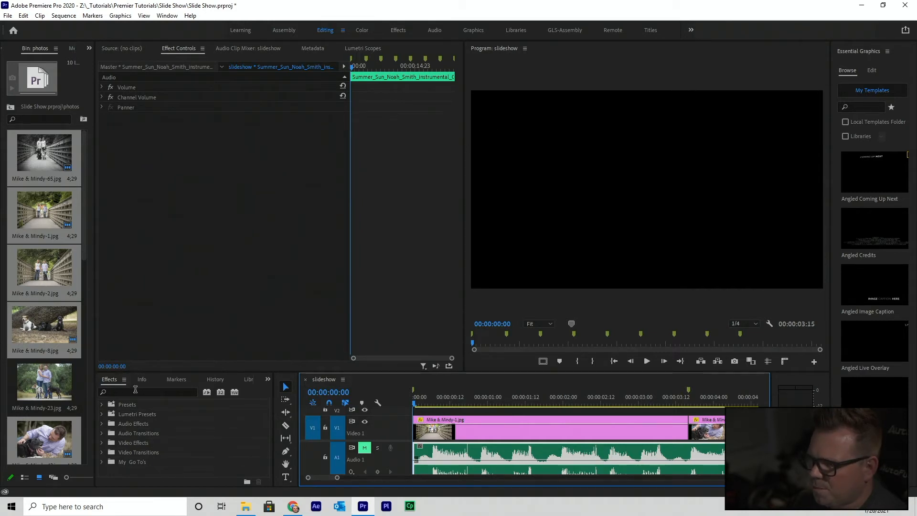
Apply a Dip to Black transition to the start of the first photo clip and preview the fade-in
left_click(102, 451)
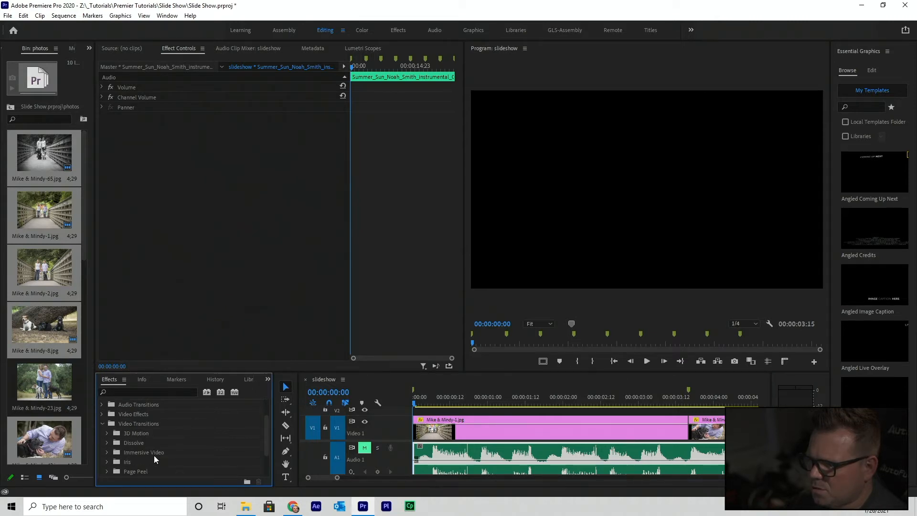
scroll(154, 454, "down", 2)
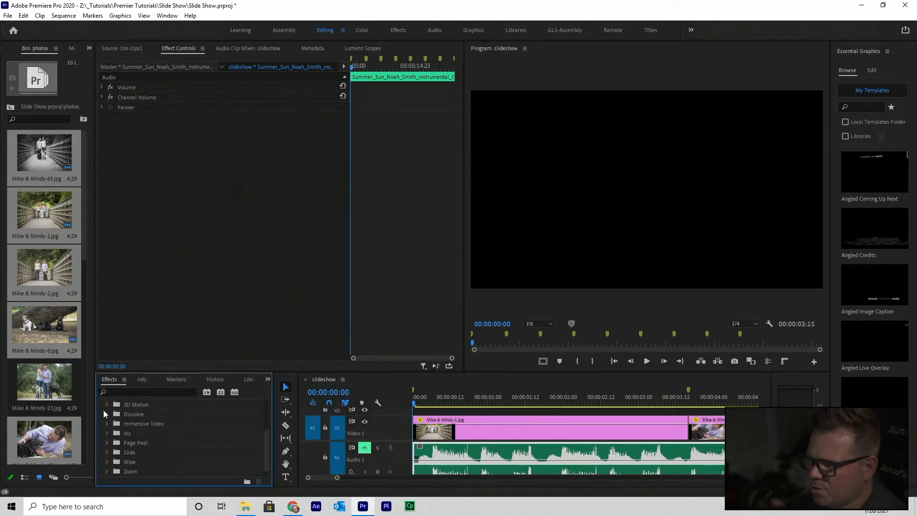
left_click(106, 414)
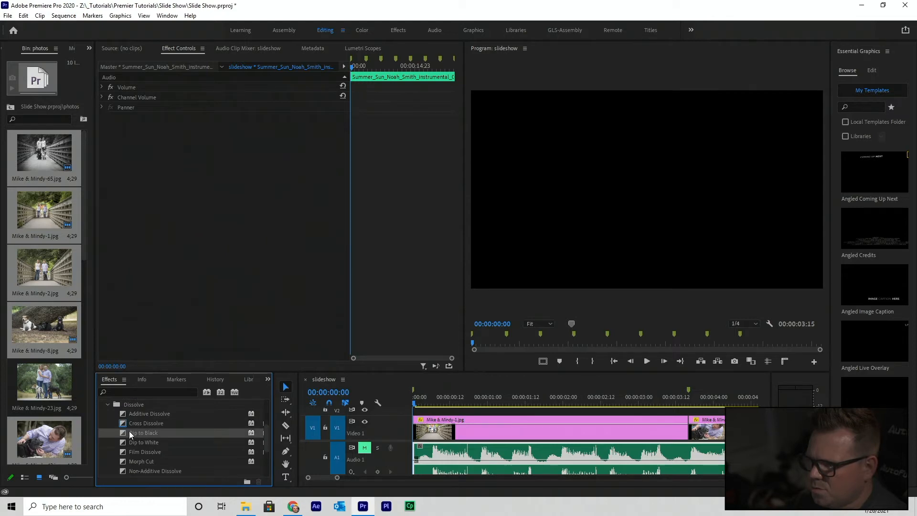
left_click_drag(121, 432, 445, 427)
left_click(407, 401)
key("space")
key("space")
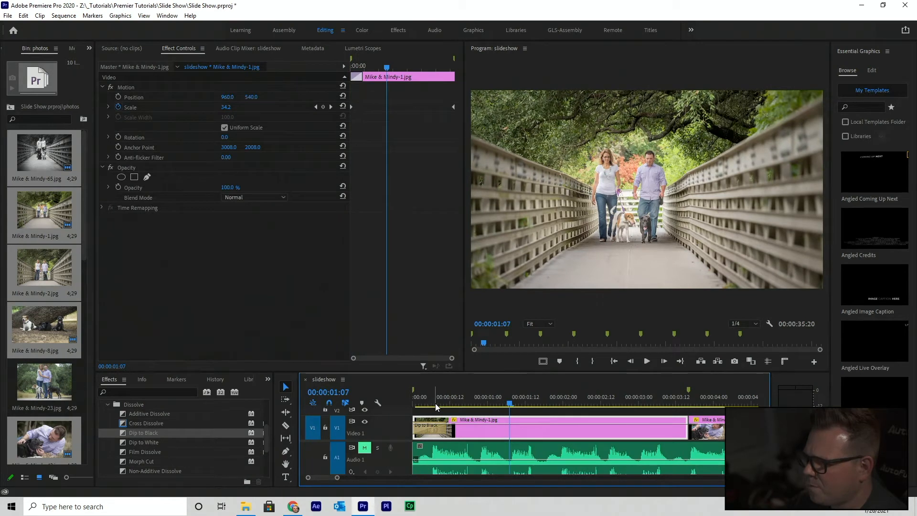
Set the duration of the Dip to Black transition on the first photo to 12 frames
double_click(442, 428)
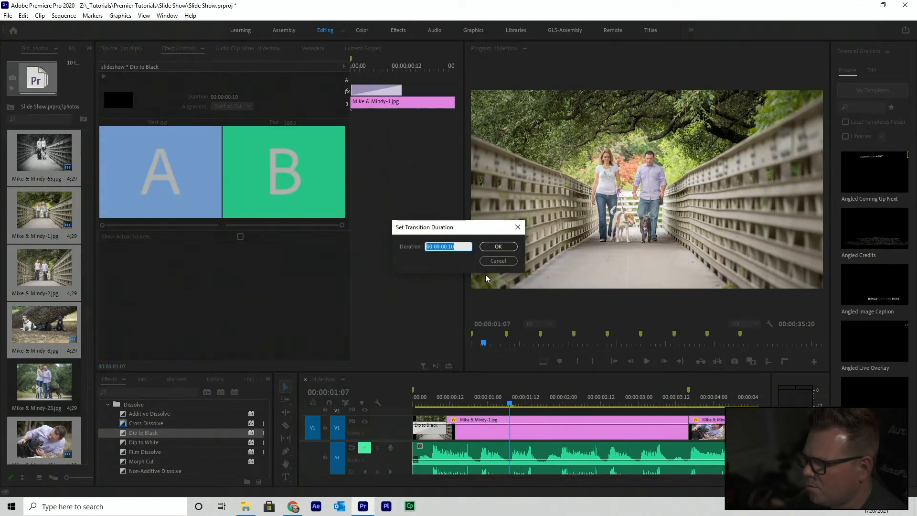
left_click(498, 260)
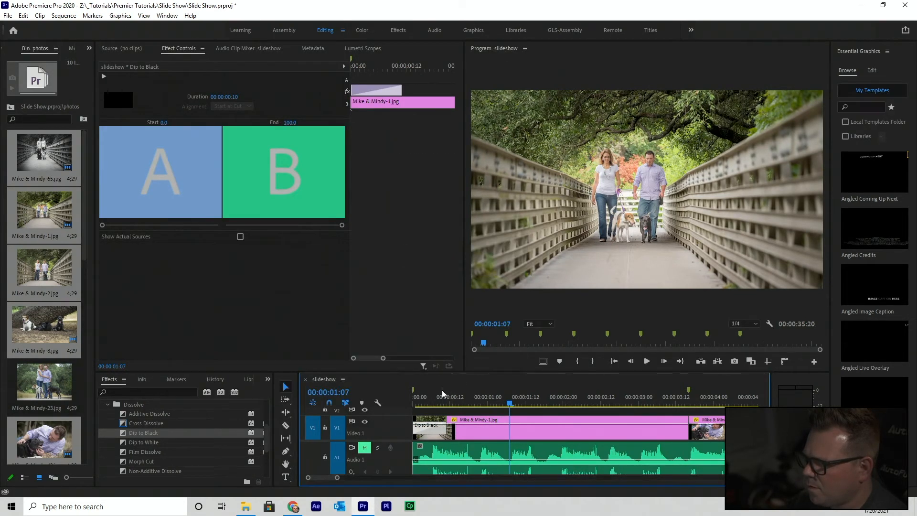
double_click(435, 428)
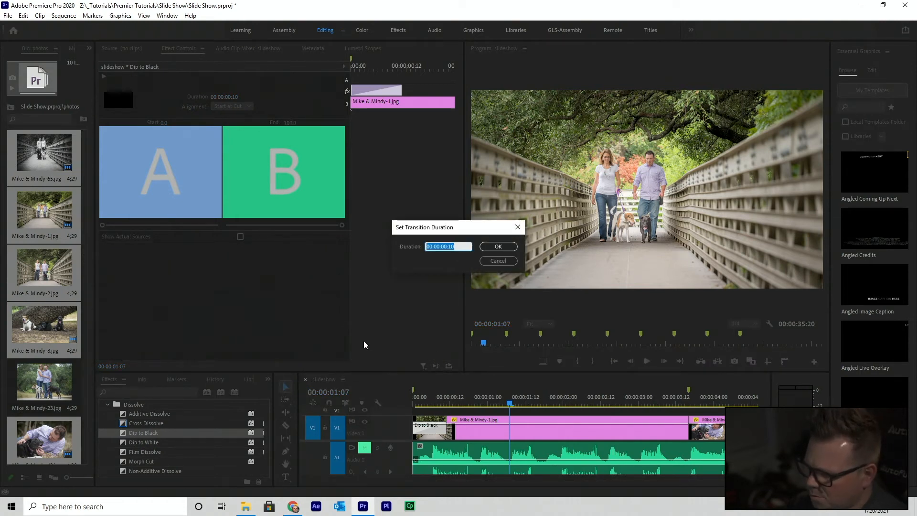
type("12")
key("Return")
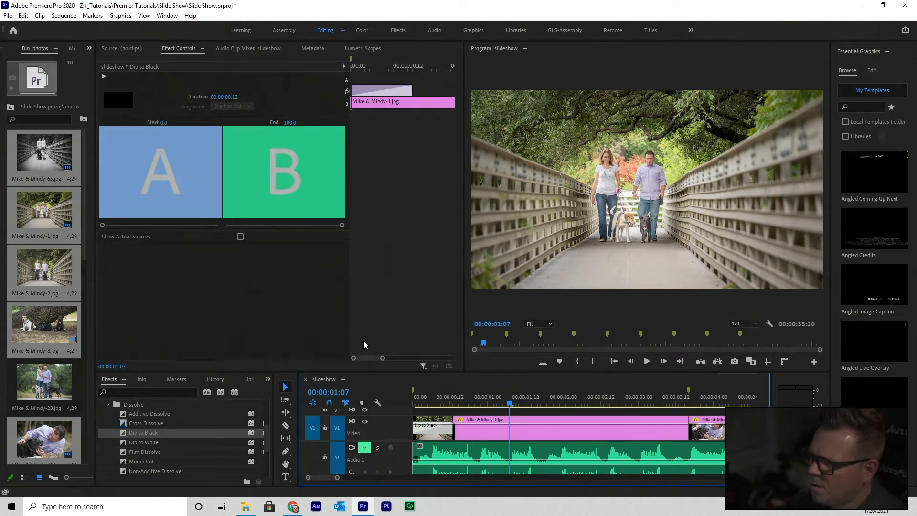
Play the opening of the sequence to check the lengthened fade-in on the first photo
left_click(428, 403)
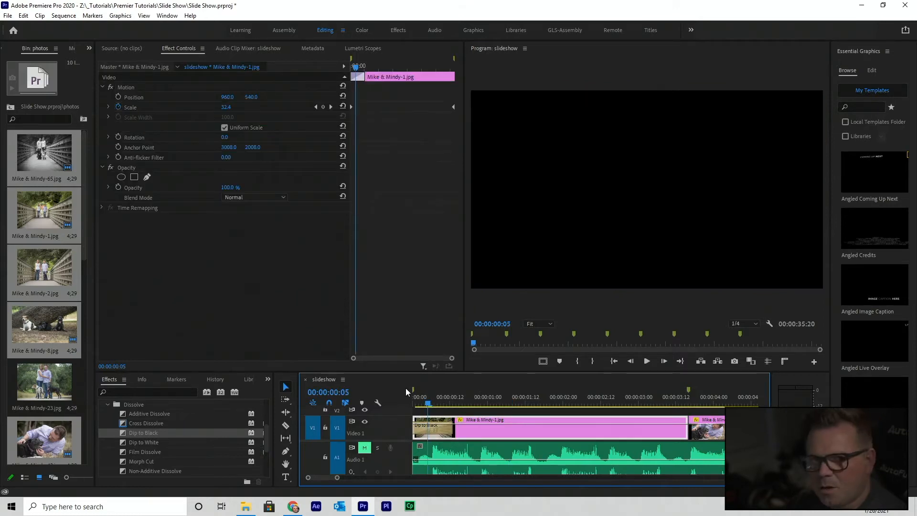
key("space")
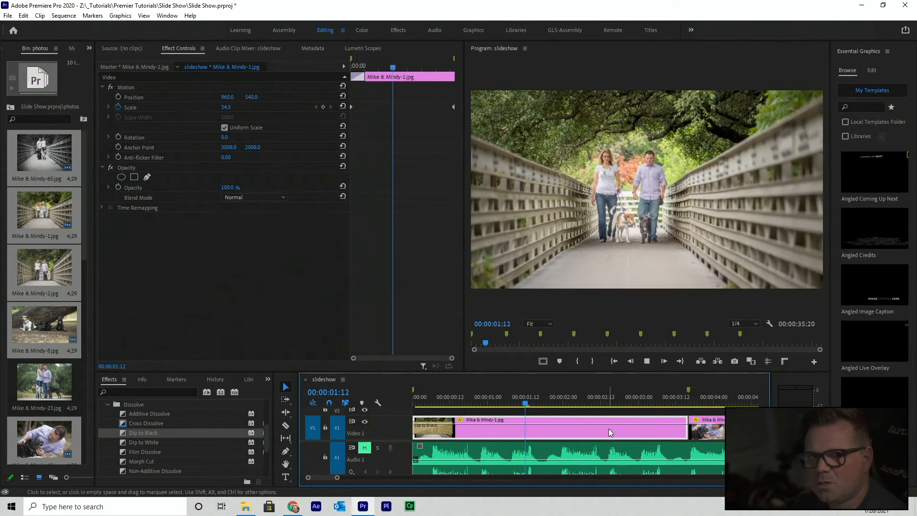
key("space")
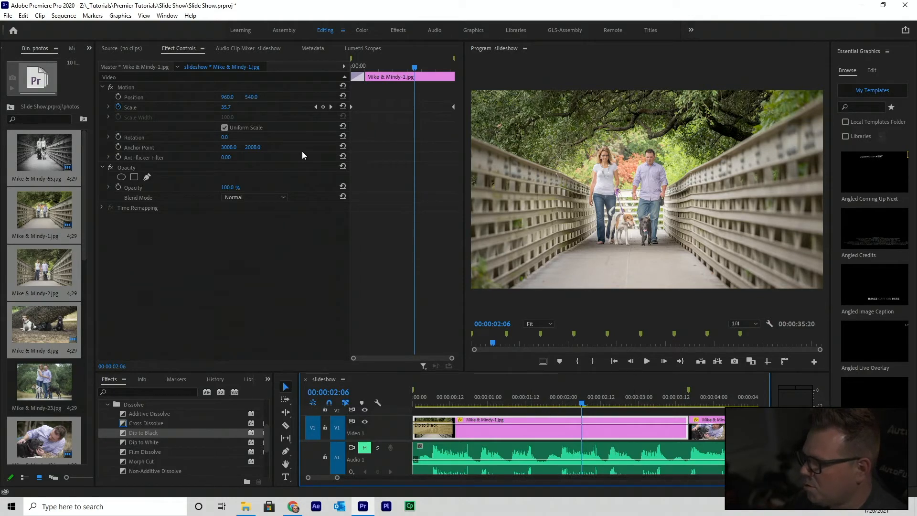
left_click(187, 228)
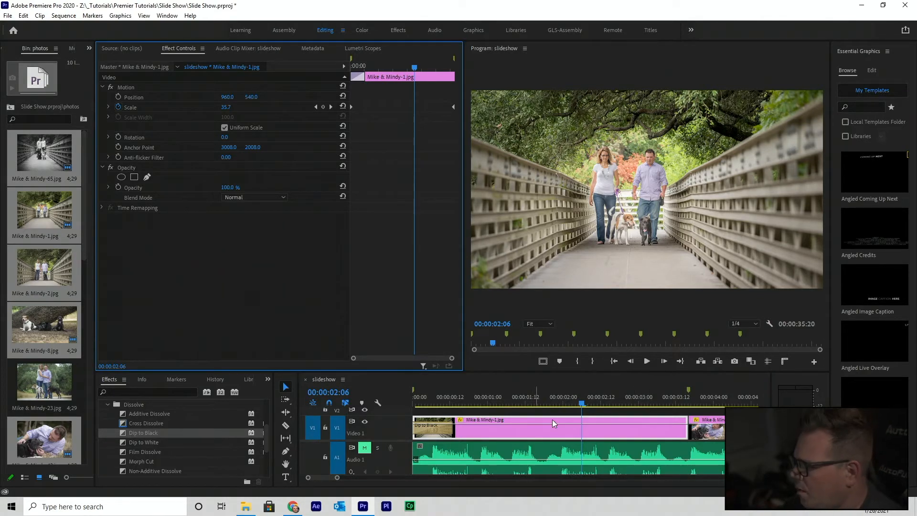
Scrub through the end of the first photo and play across the cut into the second photo
left_click(670, 405)
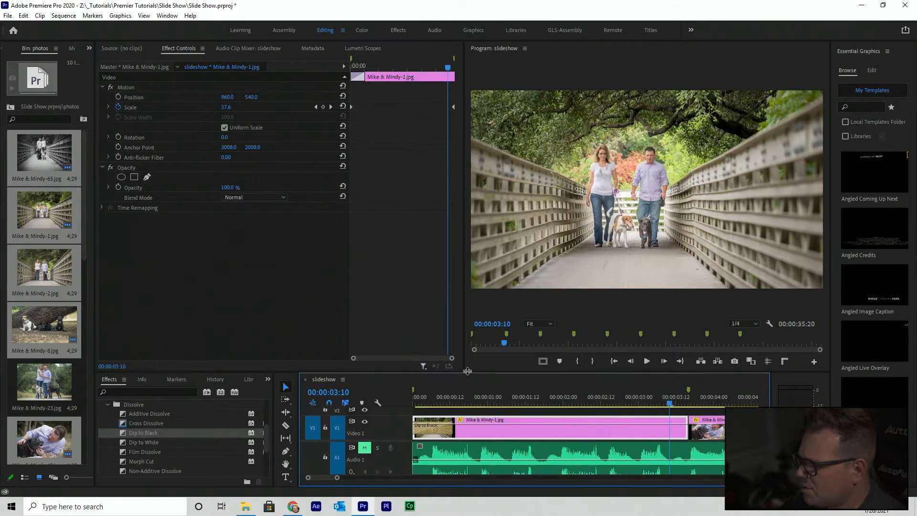
left_click_drag(475, 399, 675, 404)
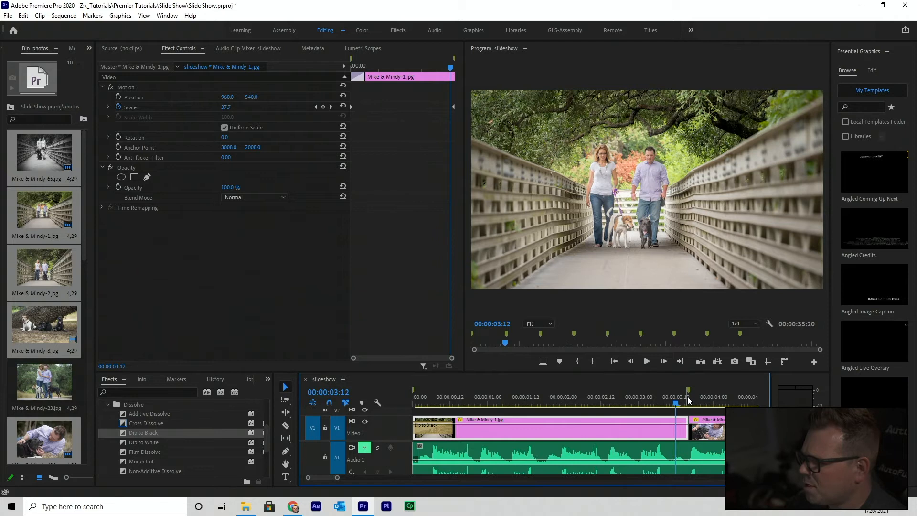
left_click(688, 398)
left_click(660, 394)
key("space")
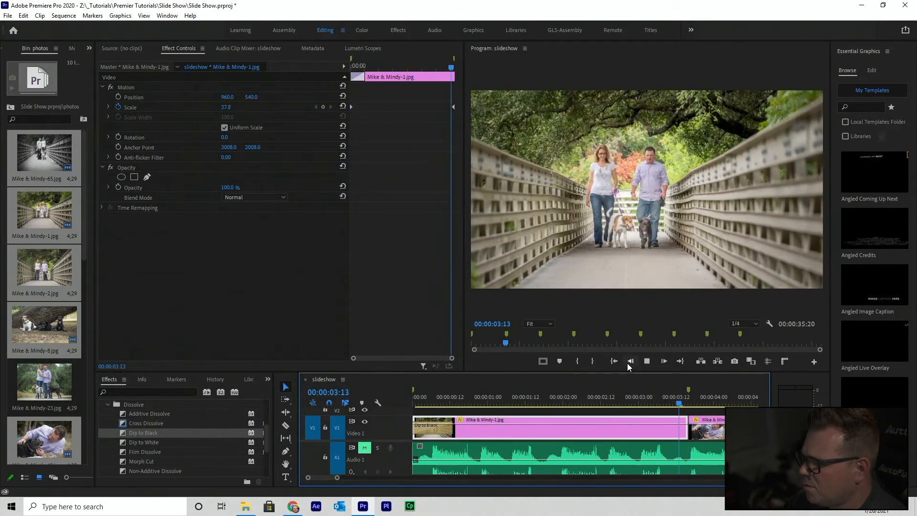
key("space")
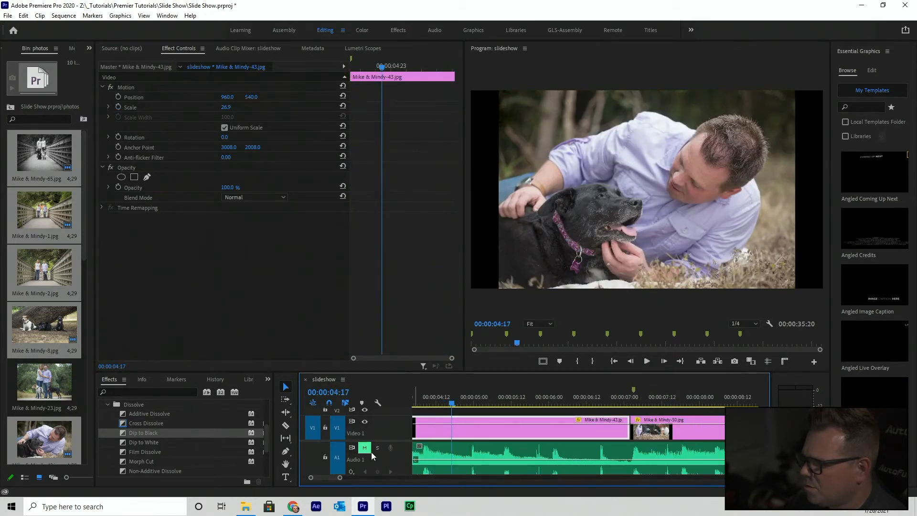
Scale the second photo to 42.5 at its first frame and start keyframing its Scale there
left_click_drag(340, 477, 357, 477)
key("Up")
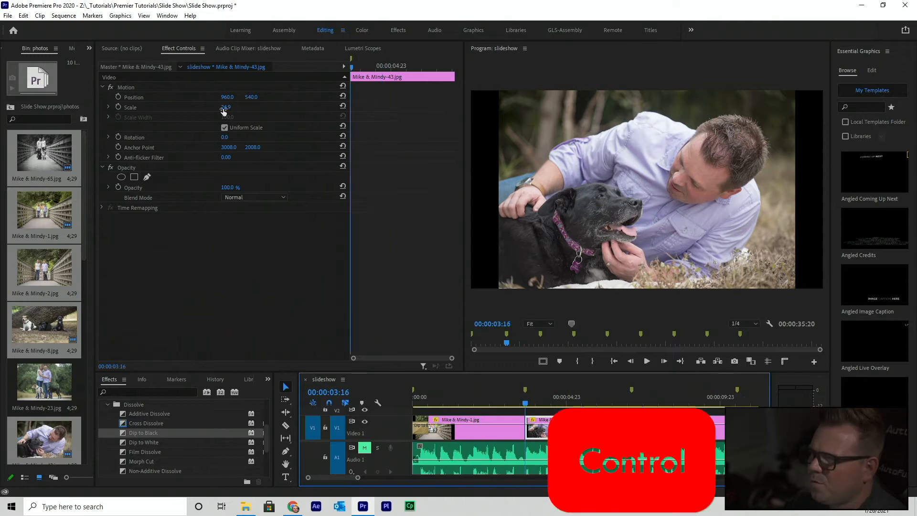
left_click_drag(224, 110, 259, 110)
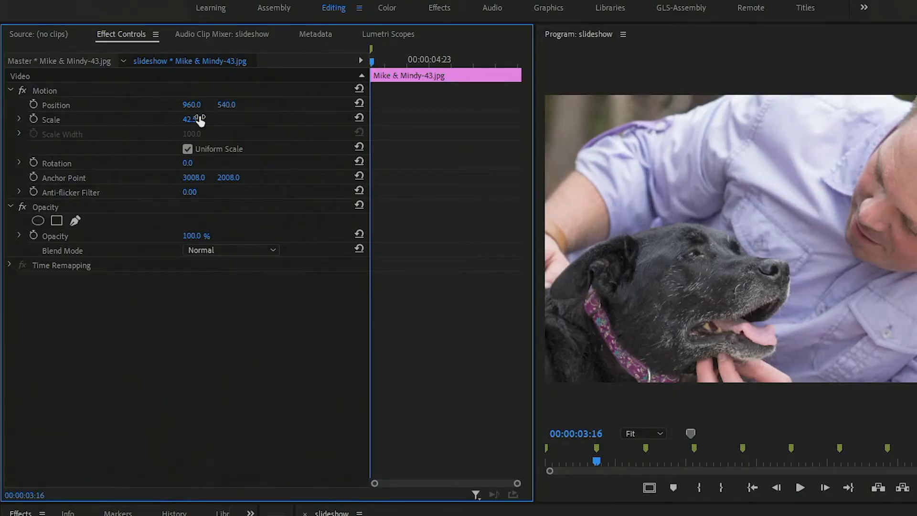
left_click(34, 117)
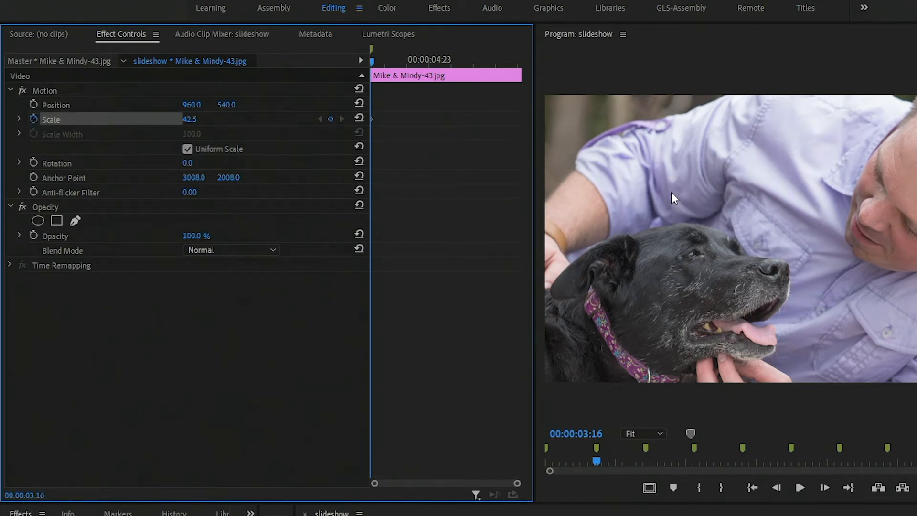
Reposition the second photo to about 1197.1, 391.7 to frame the dog, and start keyframing its Position there
left_click(733, 200)
left_click_drag(733, 200, 737, 221)
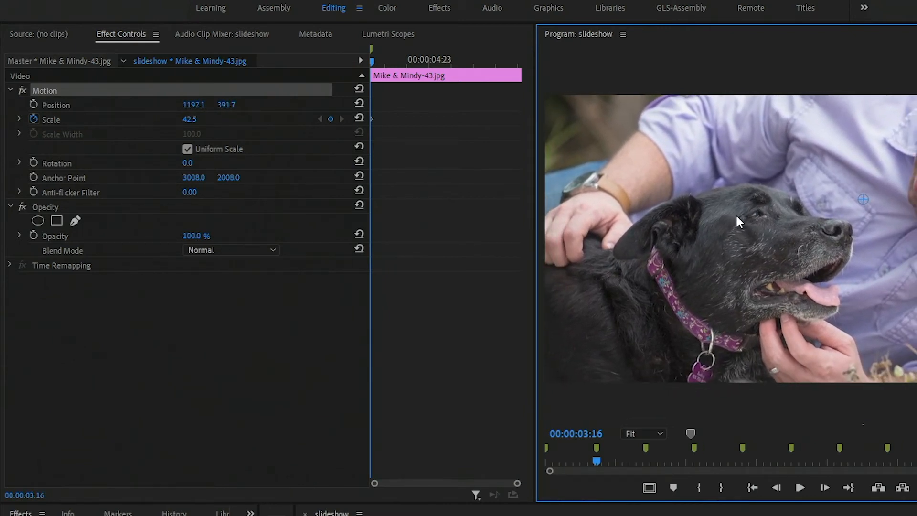
left_click(33, 105)
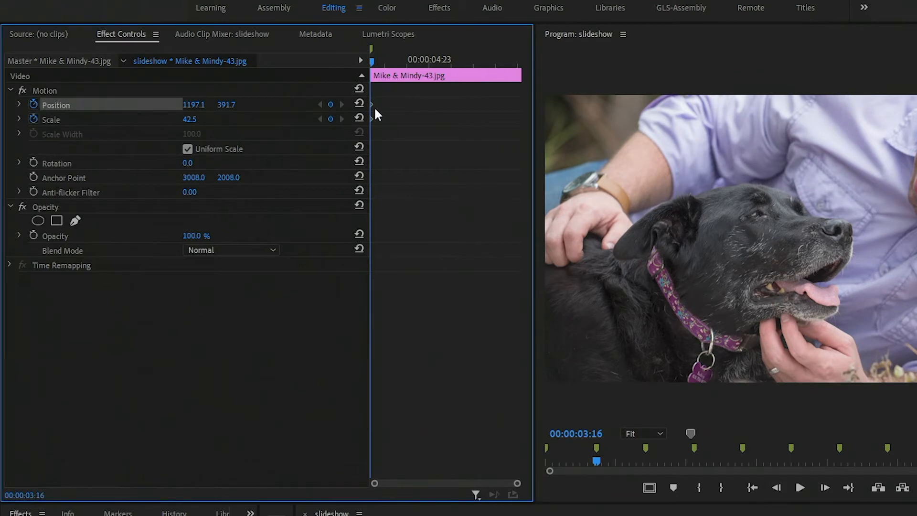
At the second photo's last frame, set Scale to 36.4 and move its Position to about 910.5, 555.6
left_click_drag(402, 55, 522, 62)
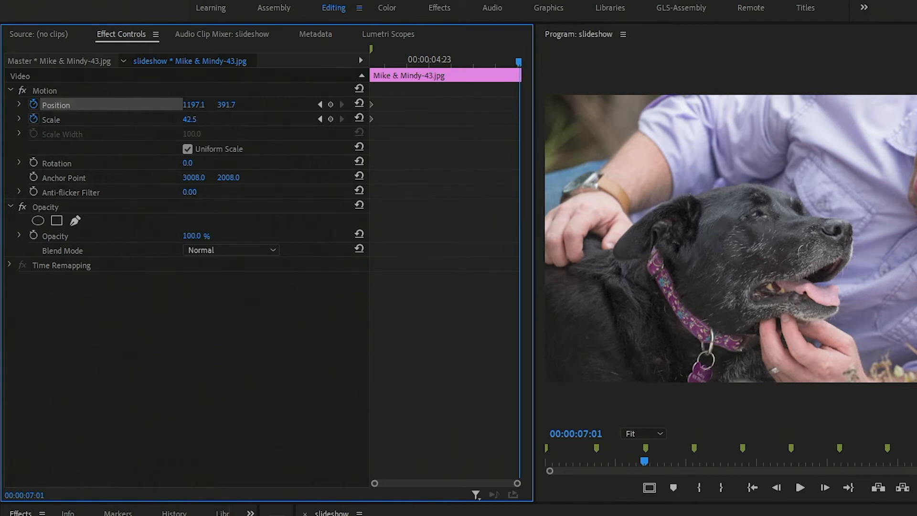
left_click_drag(190, 119, 160, 119)
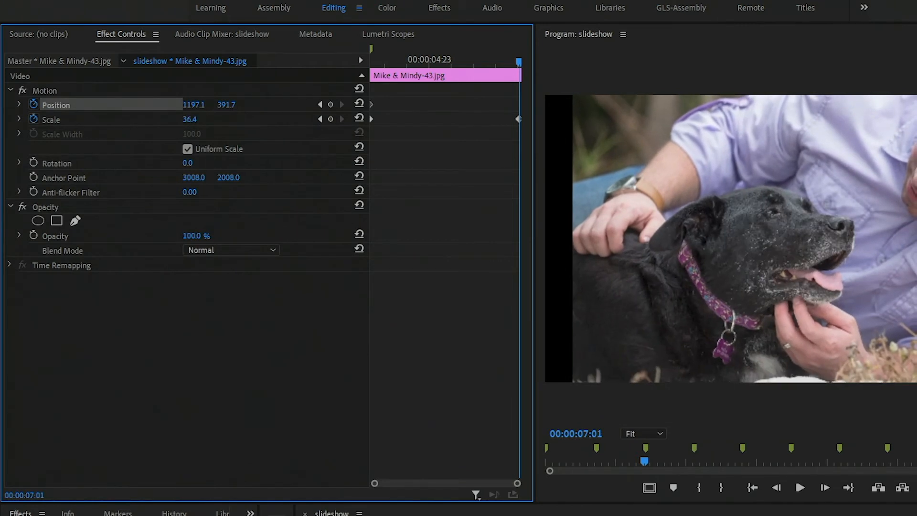
left_click(808, 159)
left_click_drag(910, 158, 834, 199)
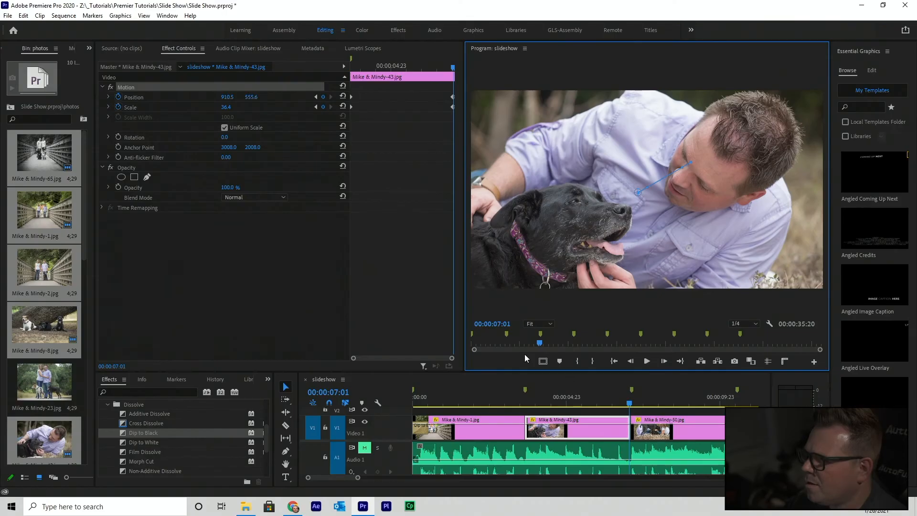
Play back the second photo's zoom and pan, starting just before the cut
left_click(519, 401)
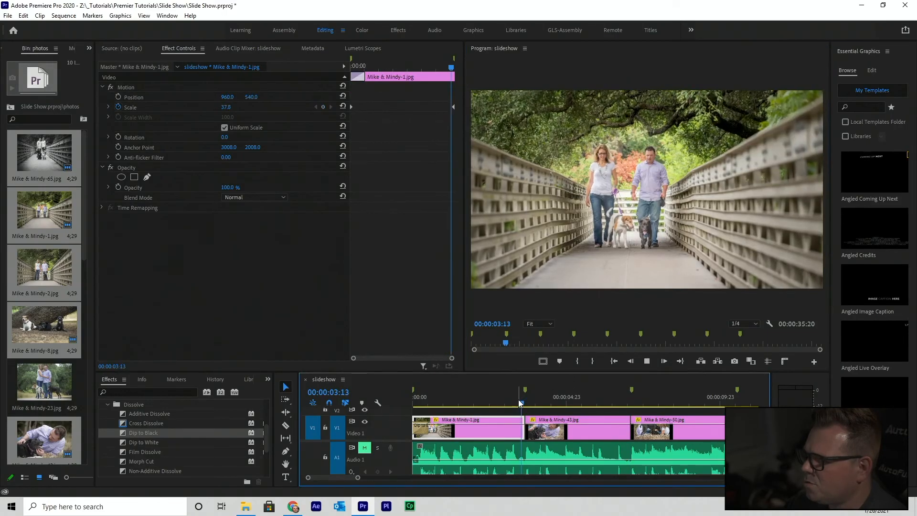
key("space")
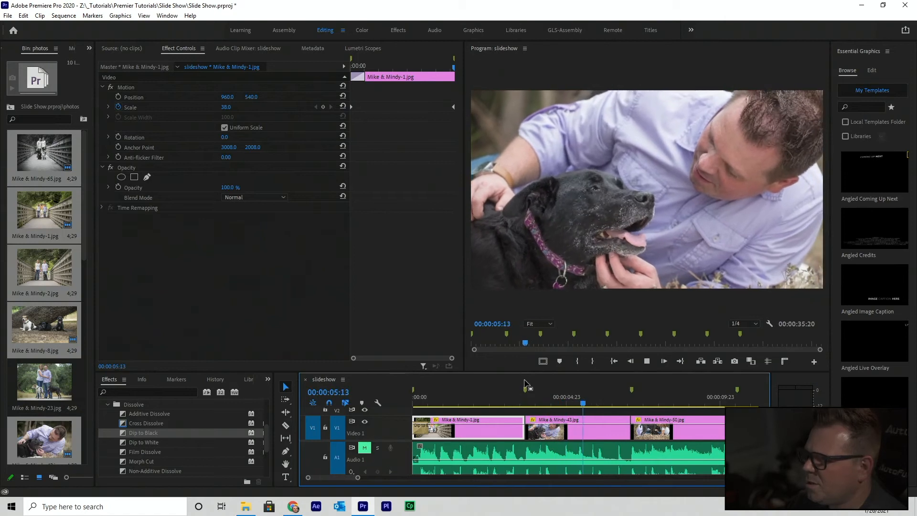
left_click(647, 361)
Apply a Cross Dissolve at the cut between the first and second photos and scrub through the blend
left_click(525, 402)
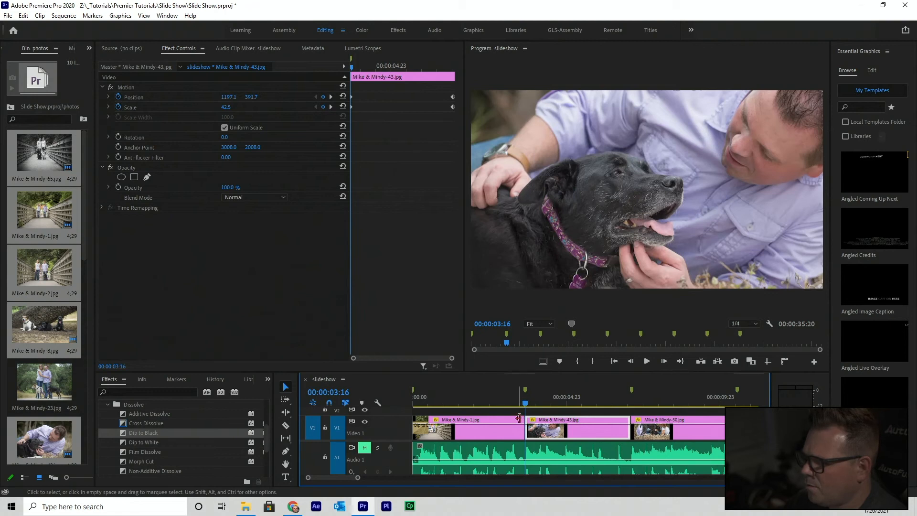
left_click_drag(146, 422, 528, 430)
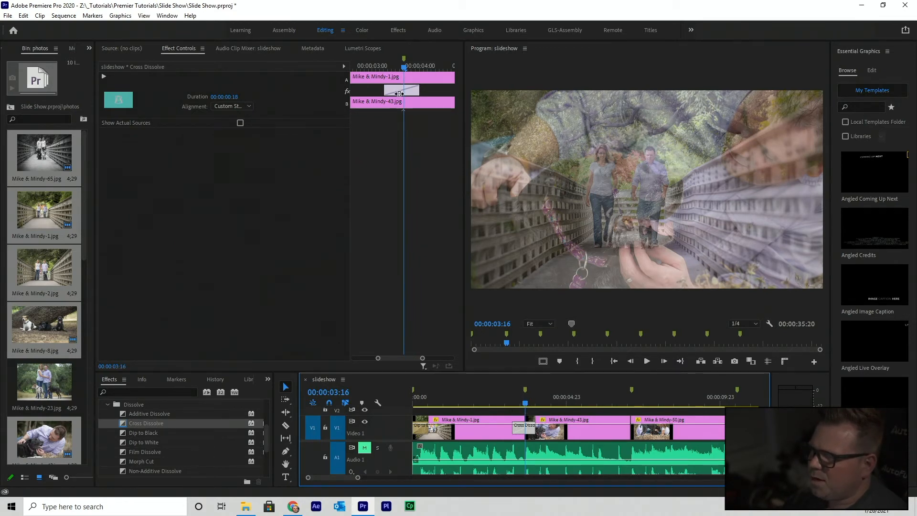
left_click(518, 396)
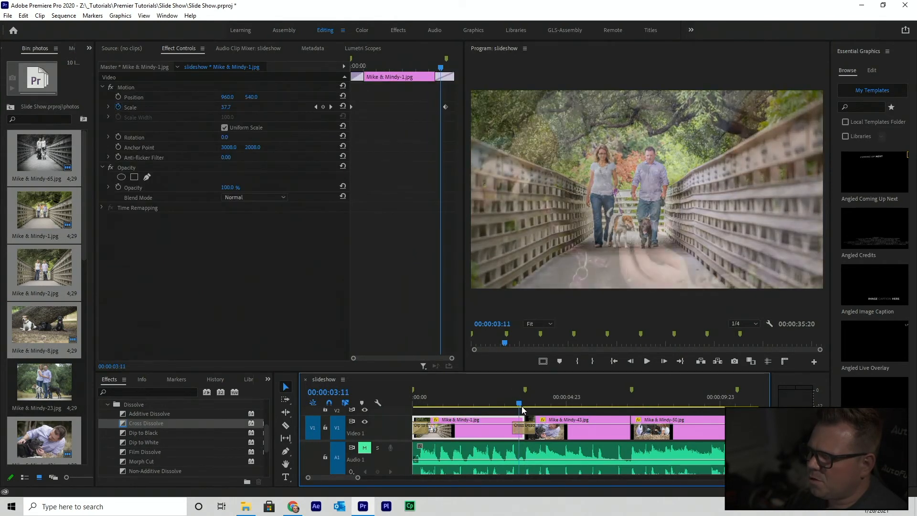
left_click_drag(522, 409, 530, 410)
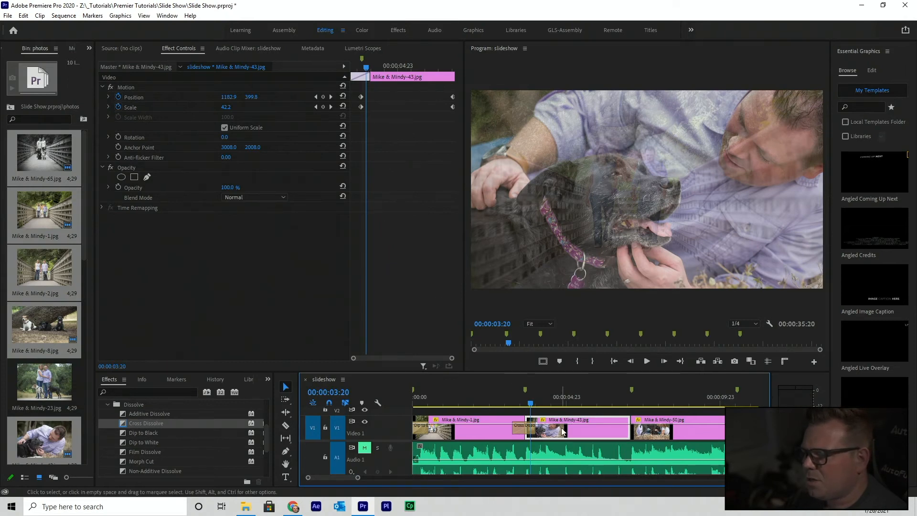
Move the second photo's starting Position and Scale keyframes to the dissolve's start, and the first photo's ending Scale keyframe to the dissolve's end
left_click_drag(382, 84, 338, 99)
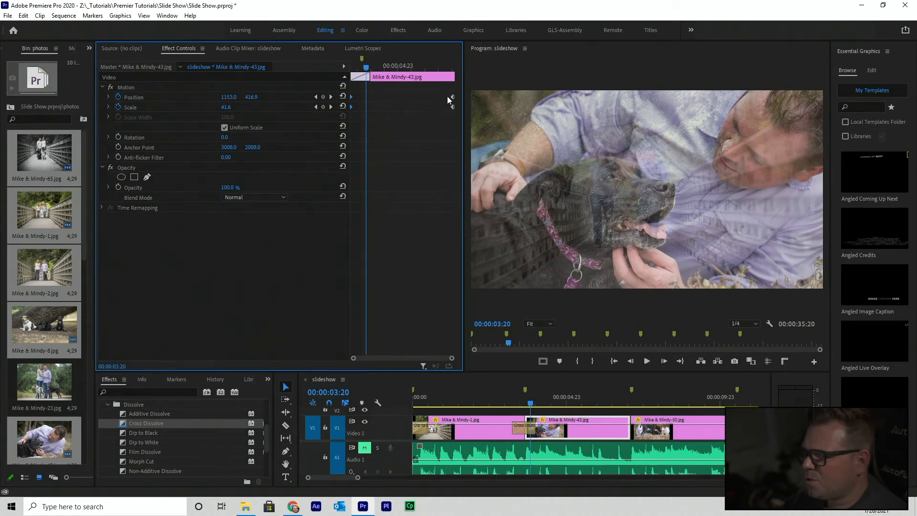
left_click(502, 397)
left_click(503, 423)
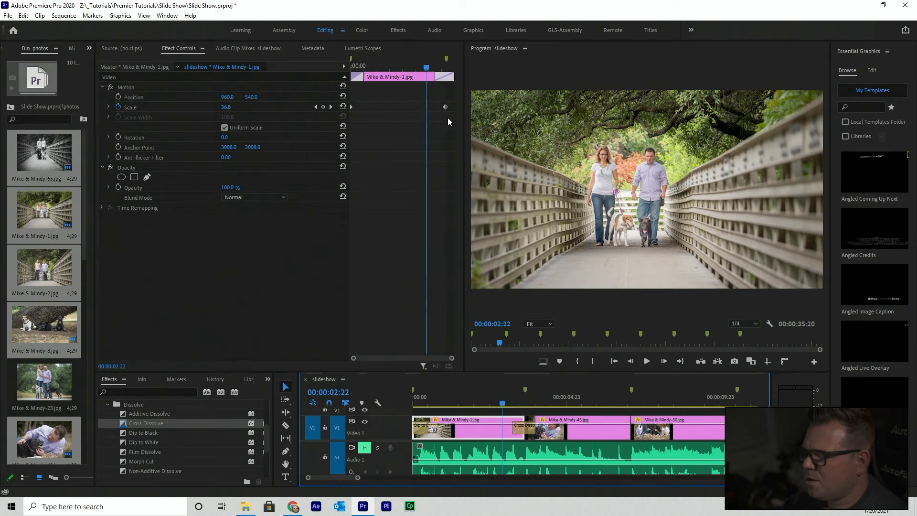
left_click_drag(445, 108, 468, 106)
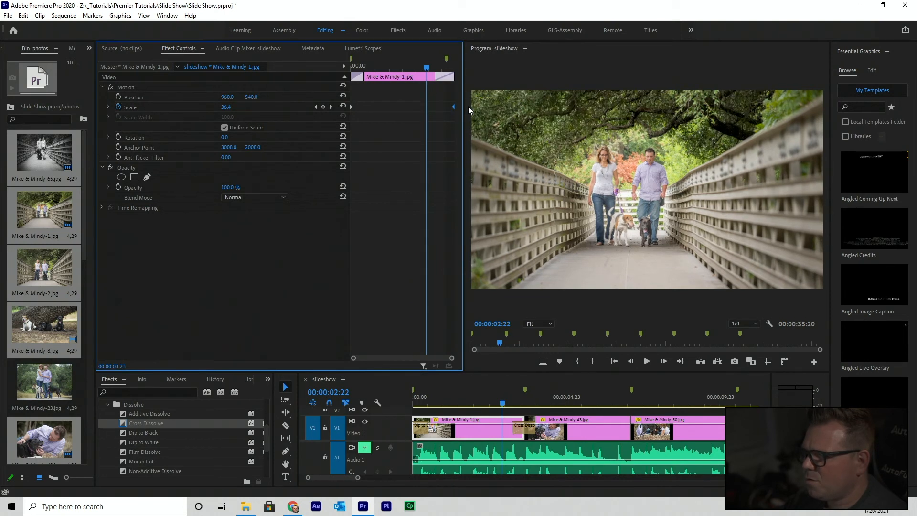
Play back the dissolve and the second photo's motion, and replay the slideshow from the beginning of the sequence
key("space")
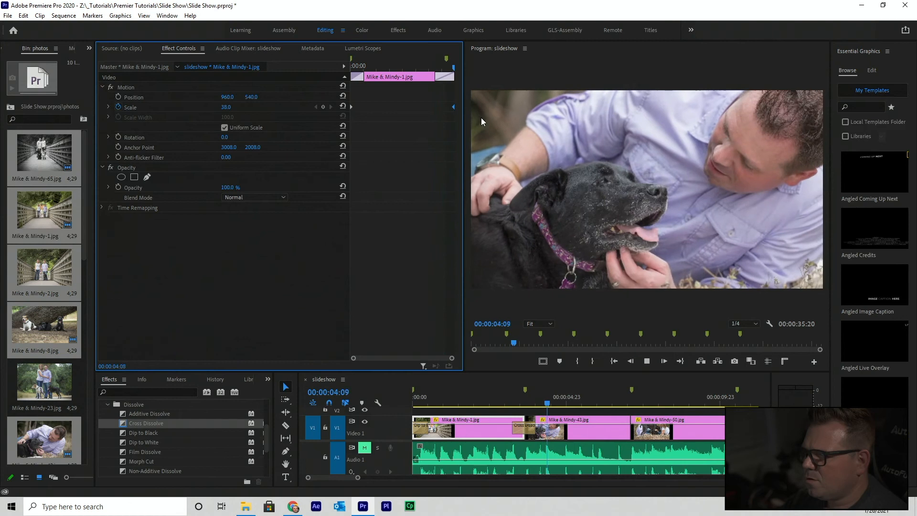
left_click(503, 400)
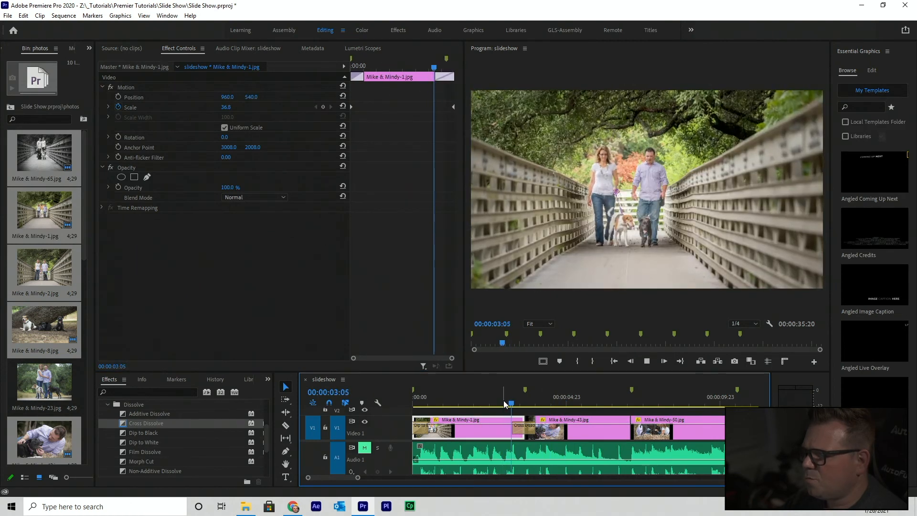
key("space")
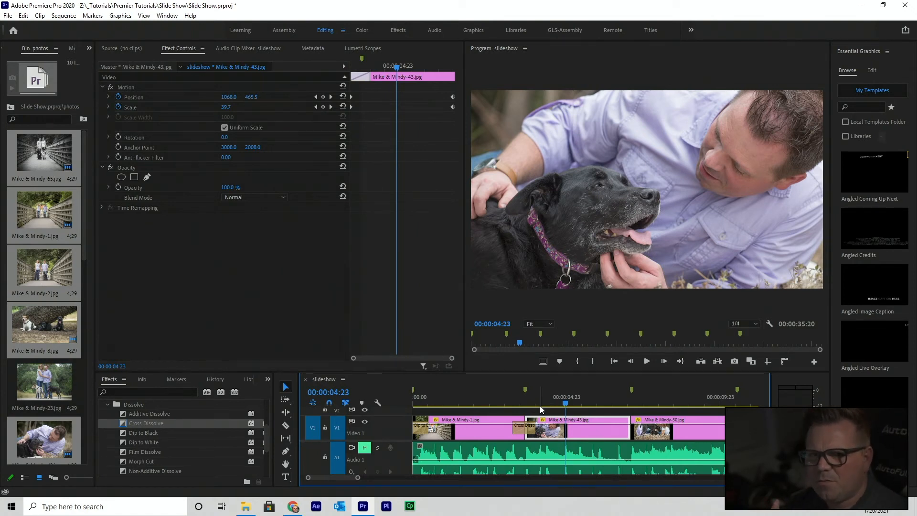
key("space")
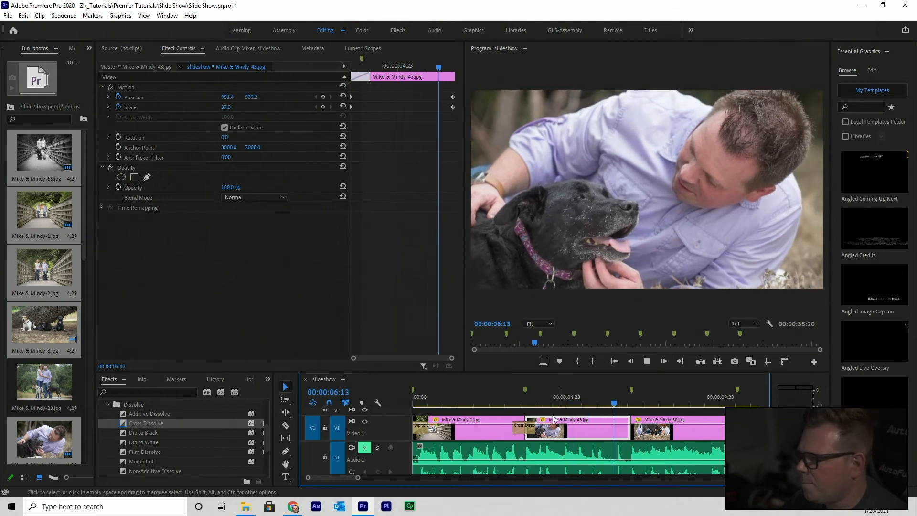
key("space")
left_click_drag(534, 401, 409, 397)
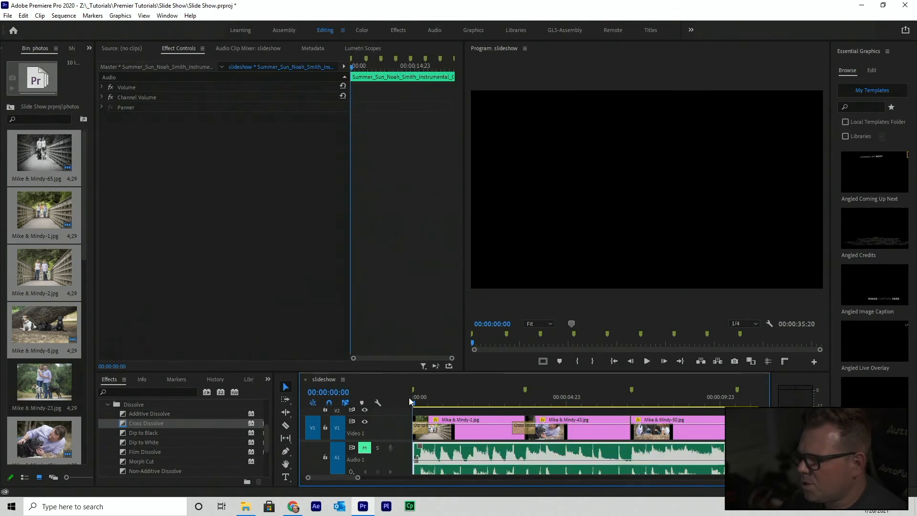
key("space")
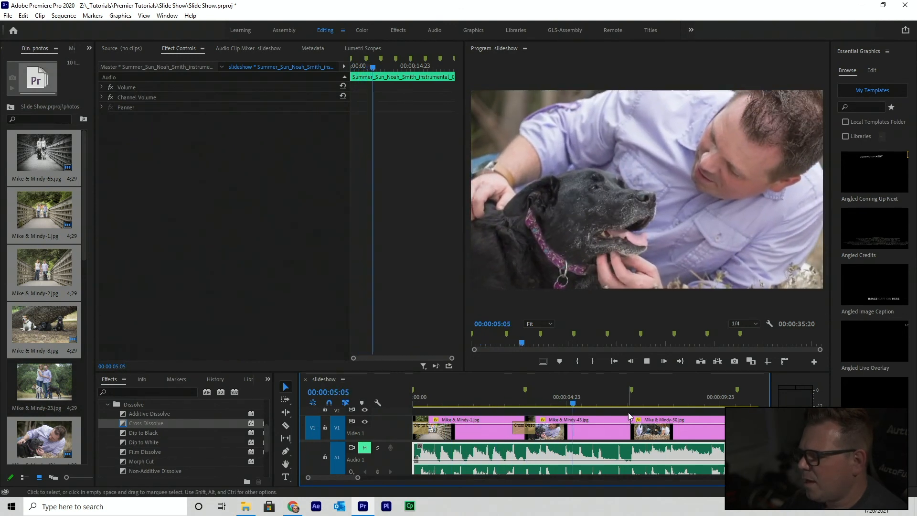
Stop the playback at the end of the second photo and save the project
key("space")
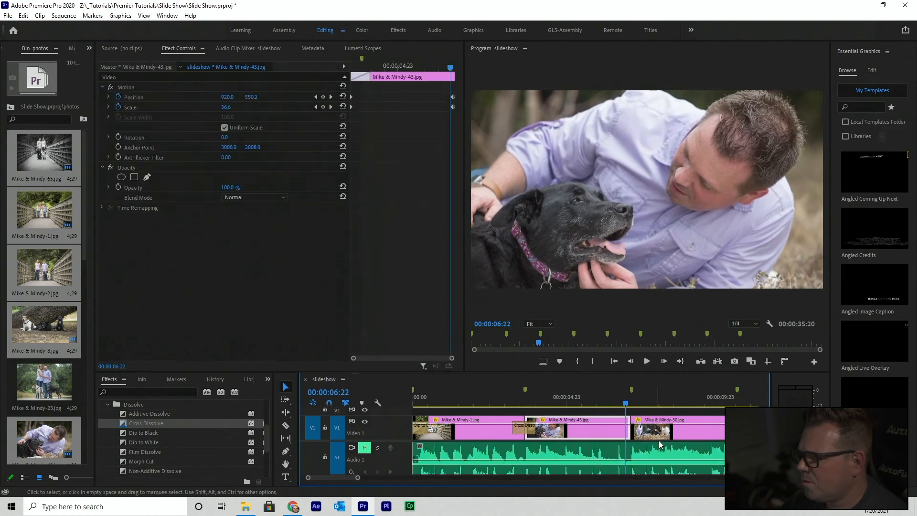
key("ctrl+s")
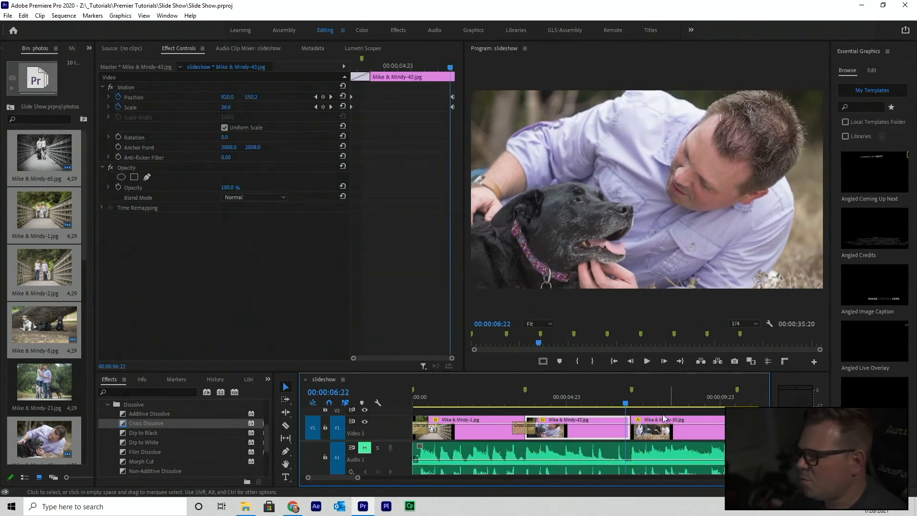
Add a Dip to Black transition at the end of the last photo and set its duration to 1;15
scroll(568, 452, "down", 2)
scroll(568, 452, "down", 5)
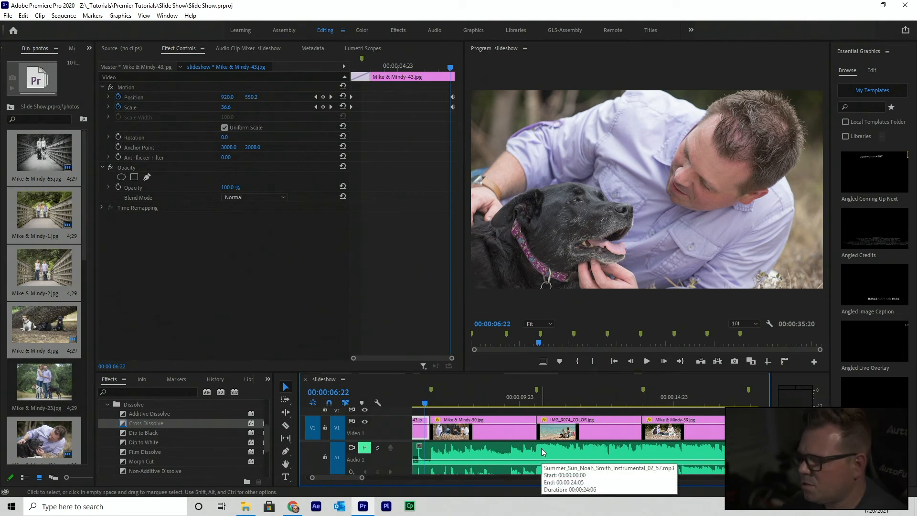
scroll(669, 456, "down", 1)
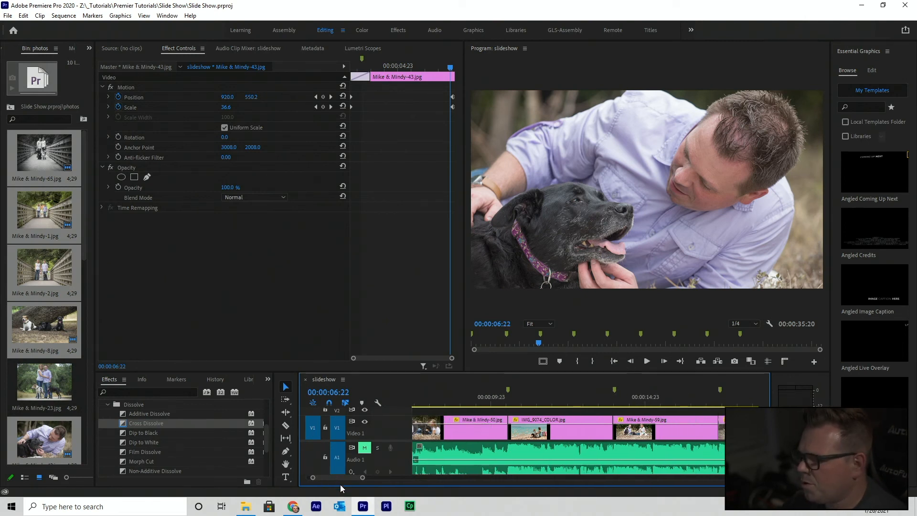
left_click_drag(362, 478, 421, 478)
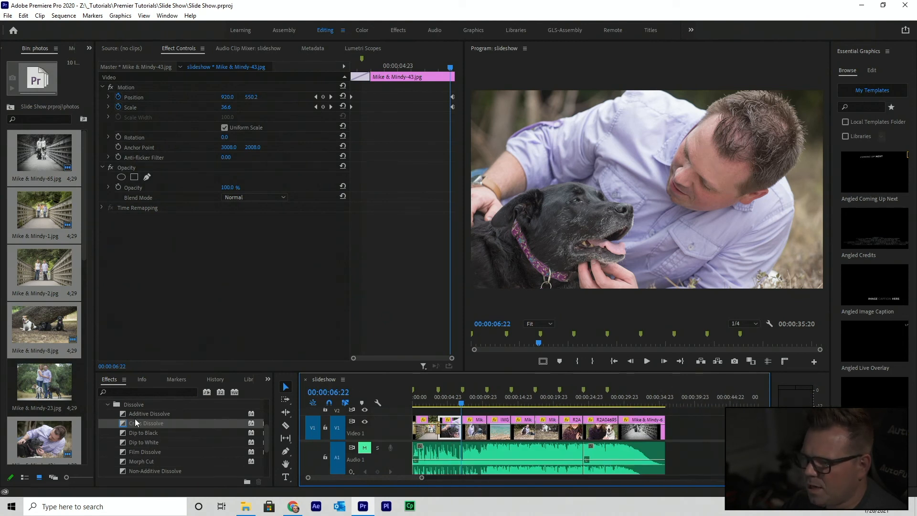
left_click_drag(123, 433, 661, 429)
double_click(662, 429)
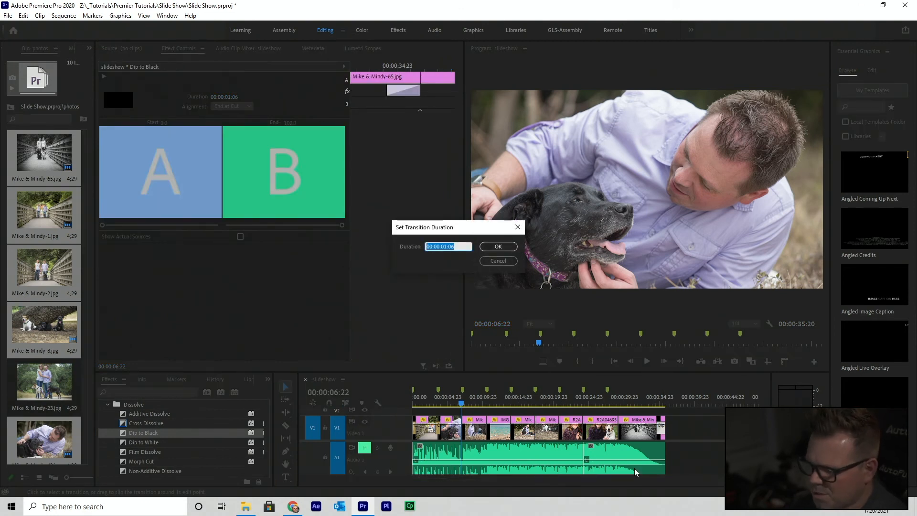
type("1;15")
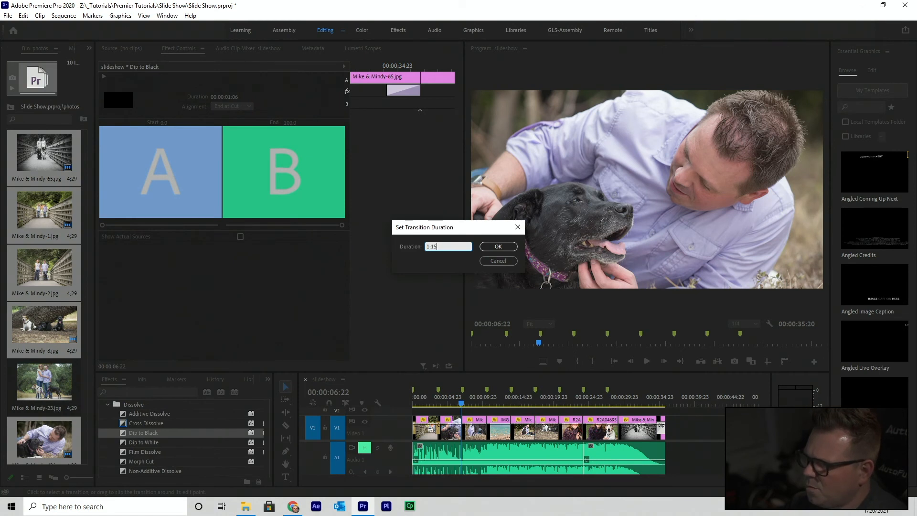
key("Return")
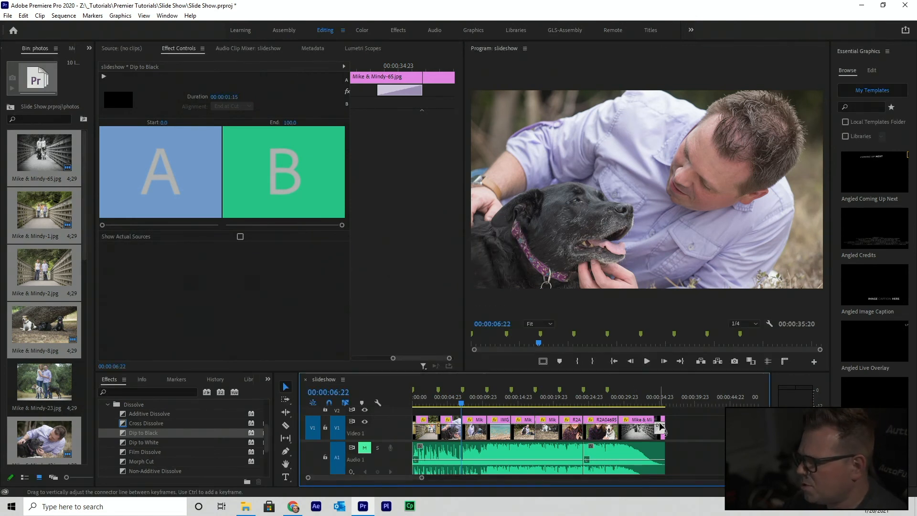
Extend the closing Dip to Black's start earlier over the last photo to a duration of about 3:19, and play back the fade-out
left_click_drag(661, 430, 637, 428)
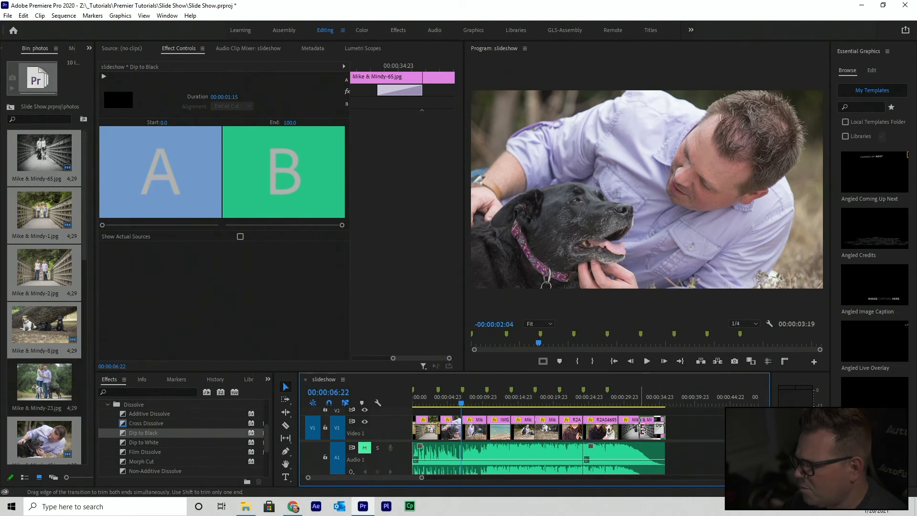
left_click(631, 399)
key("space")
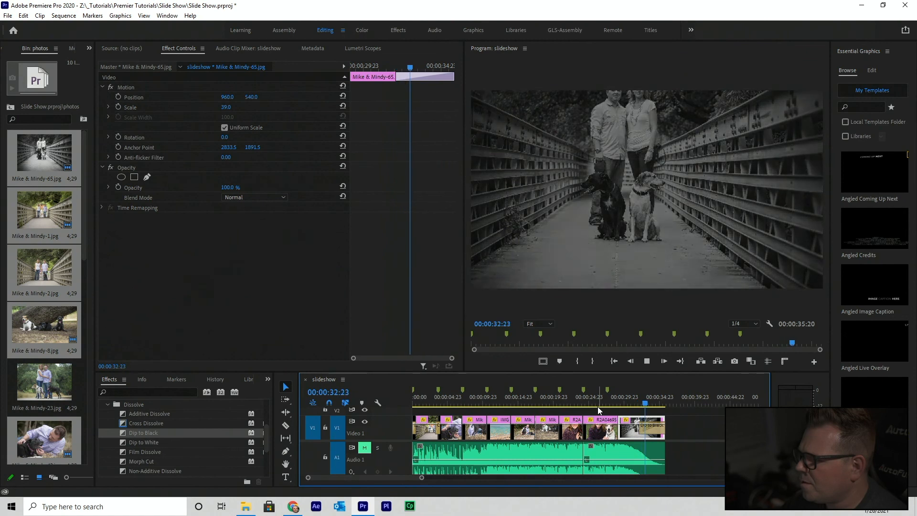
key("space")
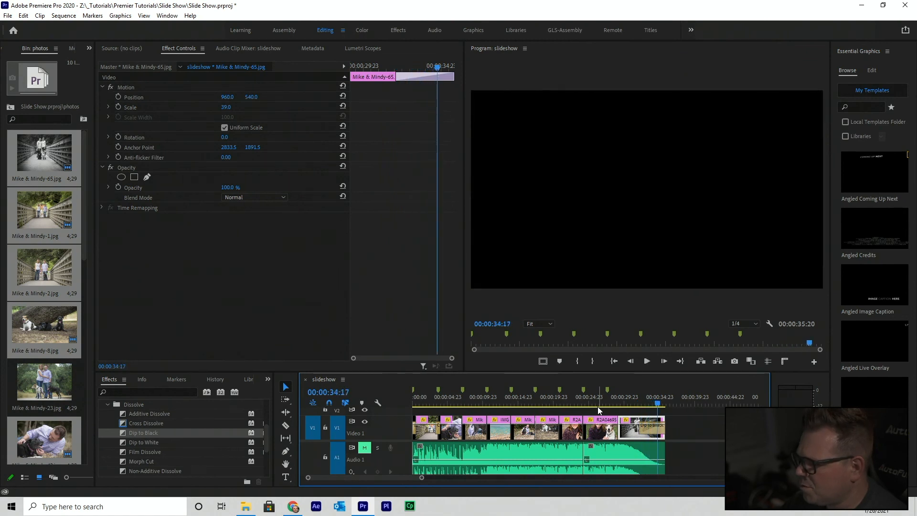
Save the project and move the playhead back to the second photo
key("ctrl+s")
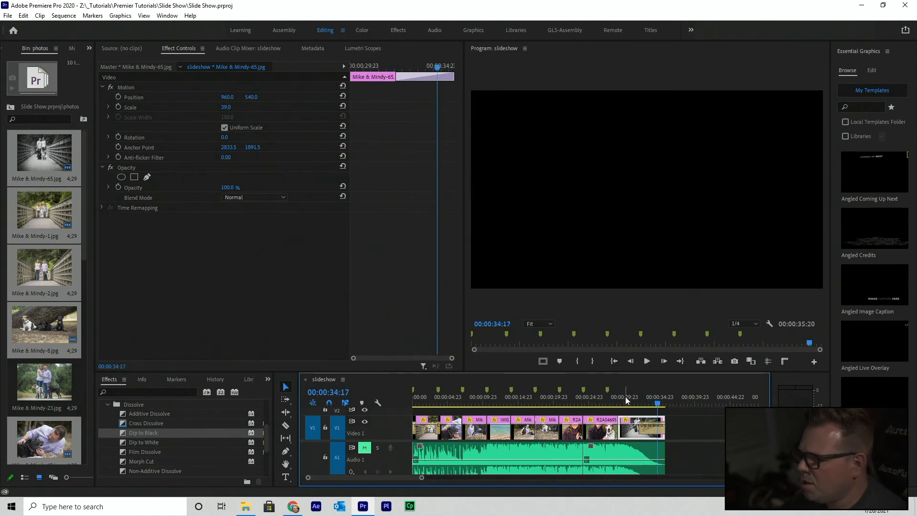
left_click_drag(579, 397, 454, 389)
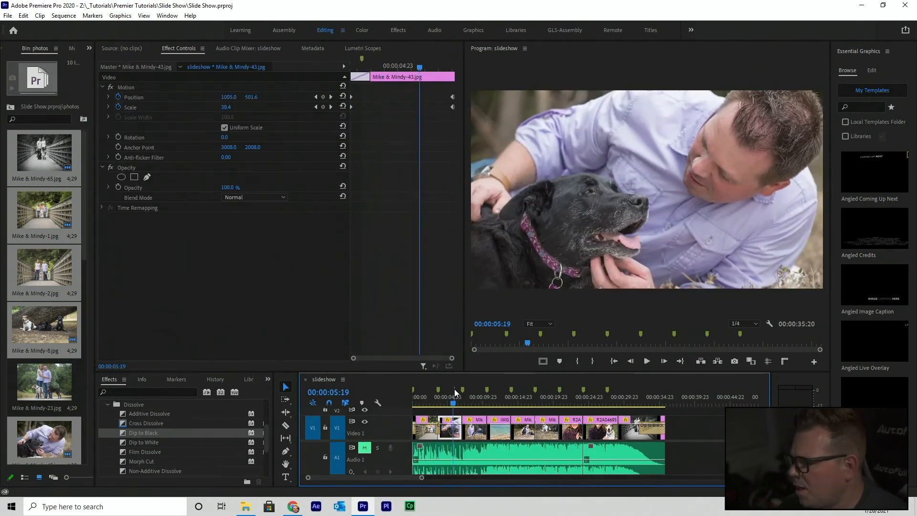